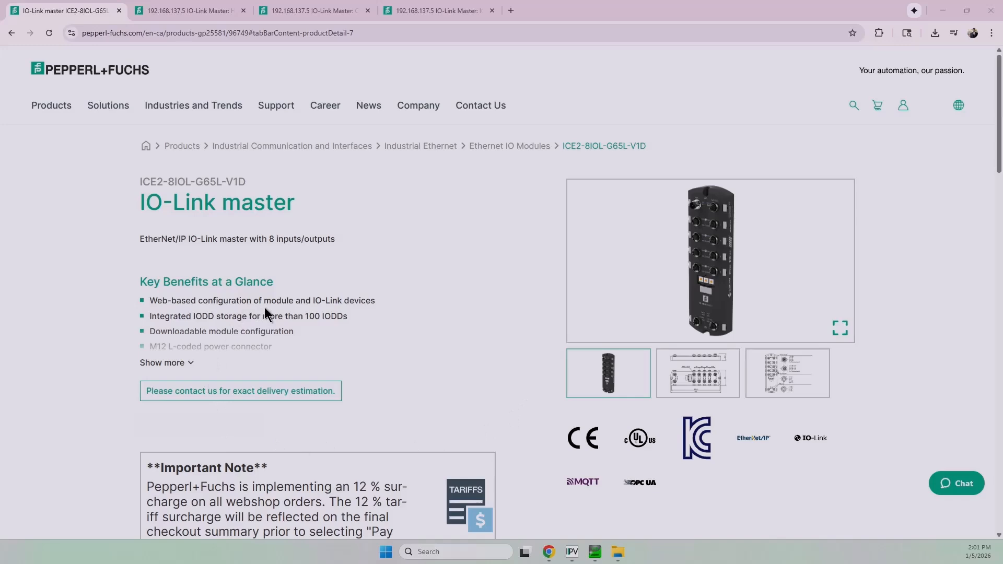
Step: Examine the device description files and software tools offered for download on the ICE2-8IOL-G65L-V1D product page
{"action": "scroll", "coordinate": [264, 308], "scroll_direction": "down", "scroll_amount": 9}
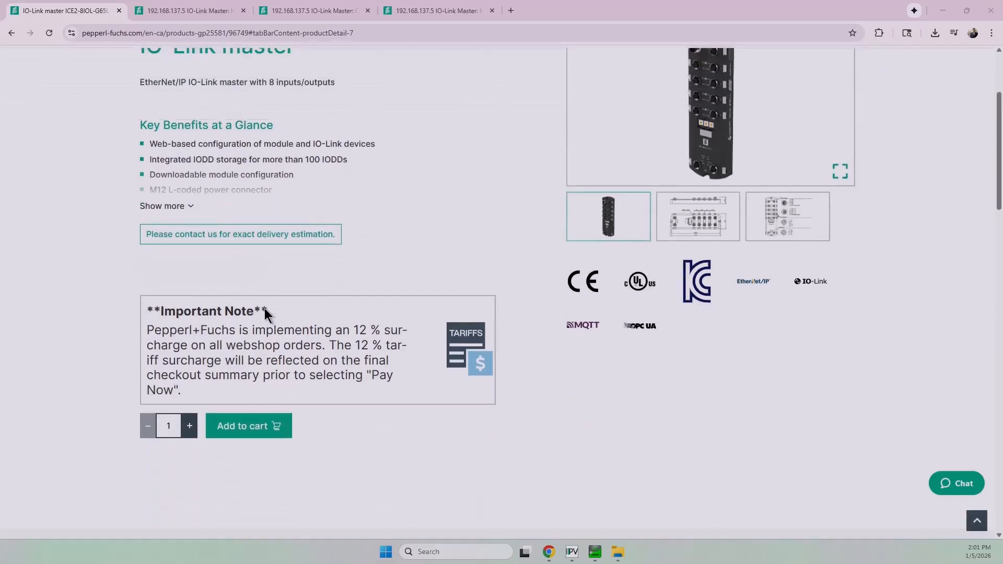
{"action": "scroll", "coordinate": [264, 308], "scroll_direction": "down", "scroll_amount": 2}
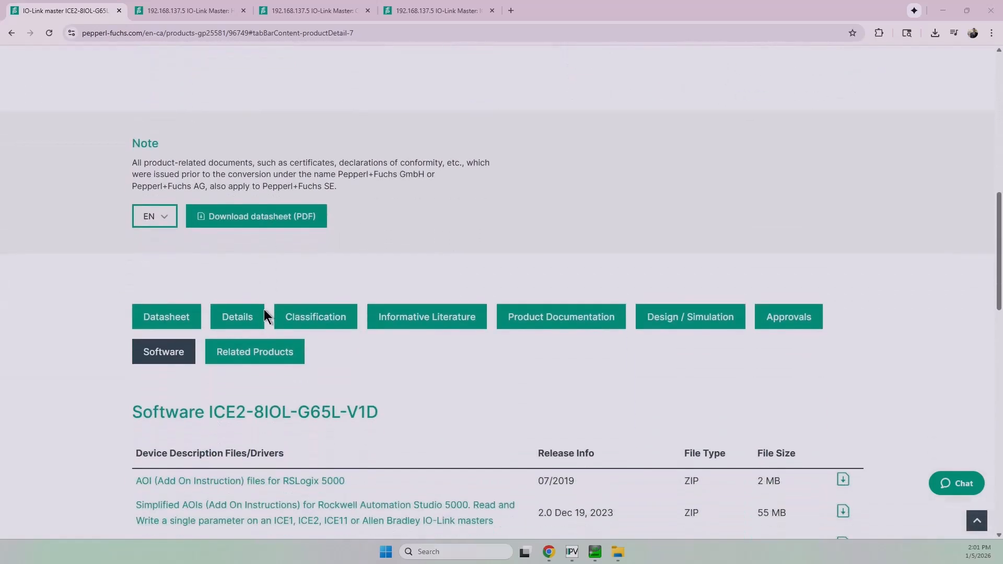
{"action": "left_click", "coordinate": [165, 348]}
{"action": "left_click", "coordinate": [151, 356]}
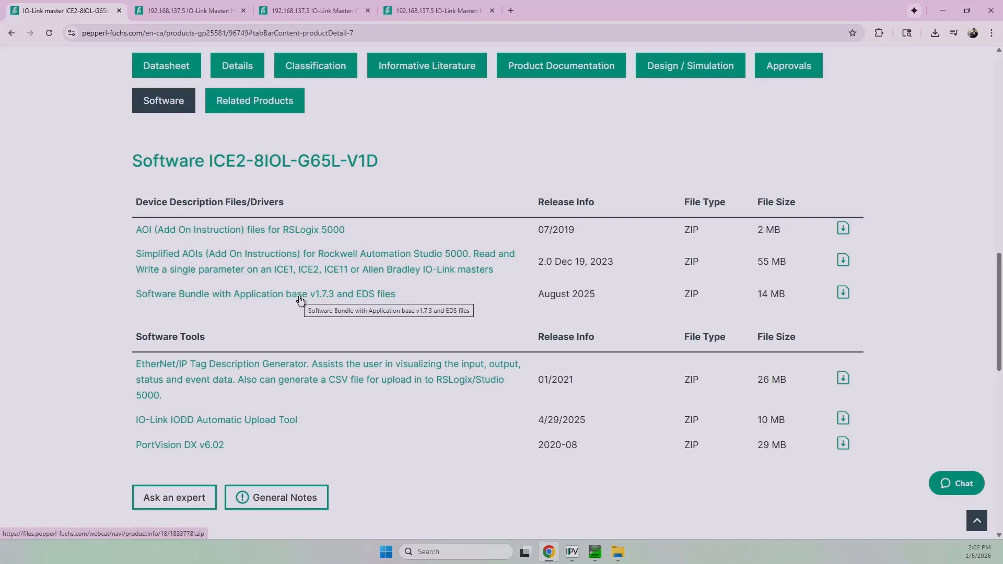
{"action": "scroll", "coordinate": [168, 483], "scroll_direction": "down", "scroll_amount": 1}
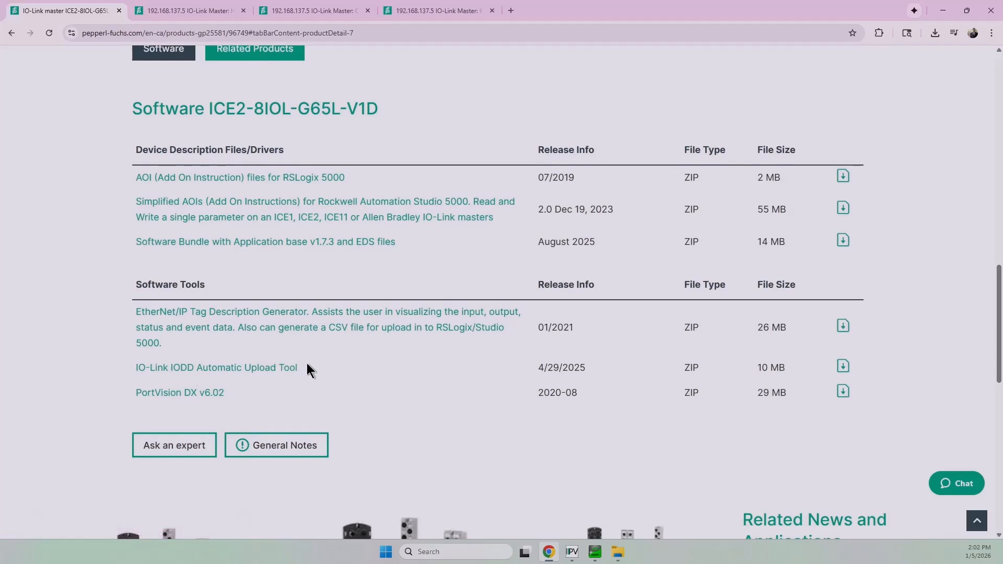
{"action": "scroll", "coordinate": [157, 394], "scroll_direction": "down", "scroll_amount": 2}
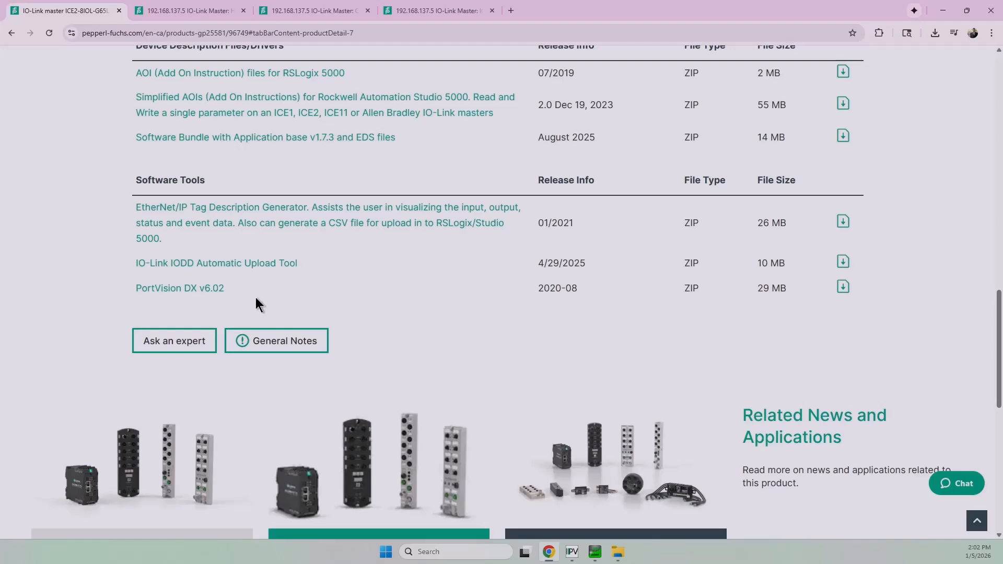
{"action": "scroll", "coordinate": [256, 297], "scroll_direction": "up", "scroll_amount": 3}
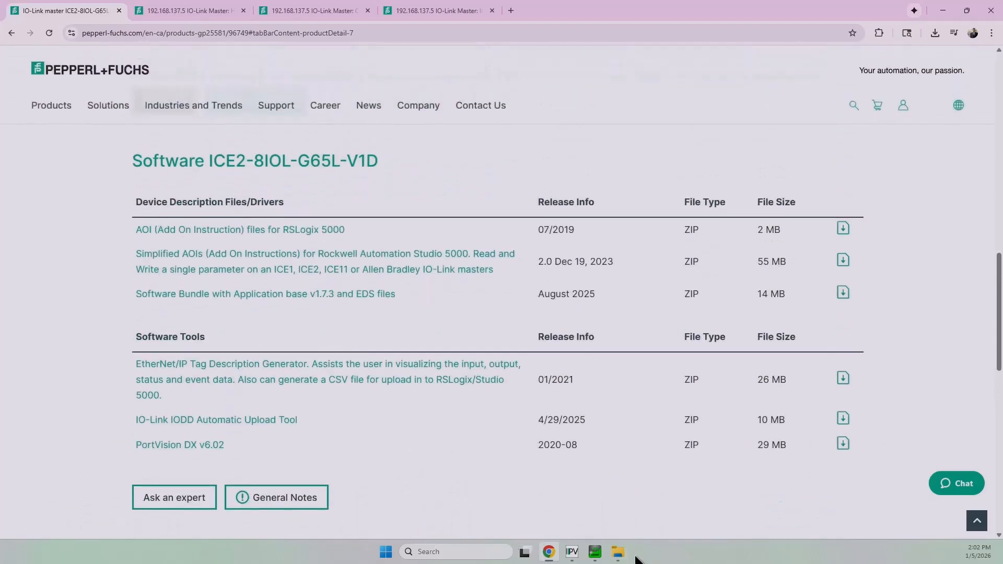
Step: View the downloaded packages in the IO link Video shoot folder and return to the start of the product page
{"action": "left_click", "coordinate": [618, 552]}
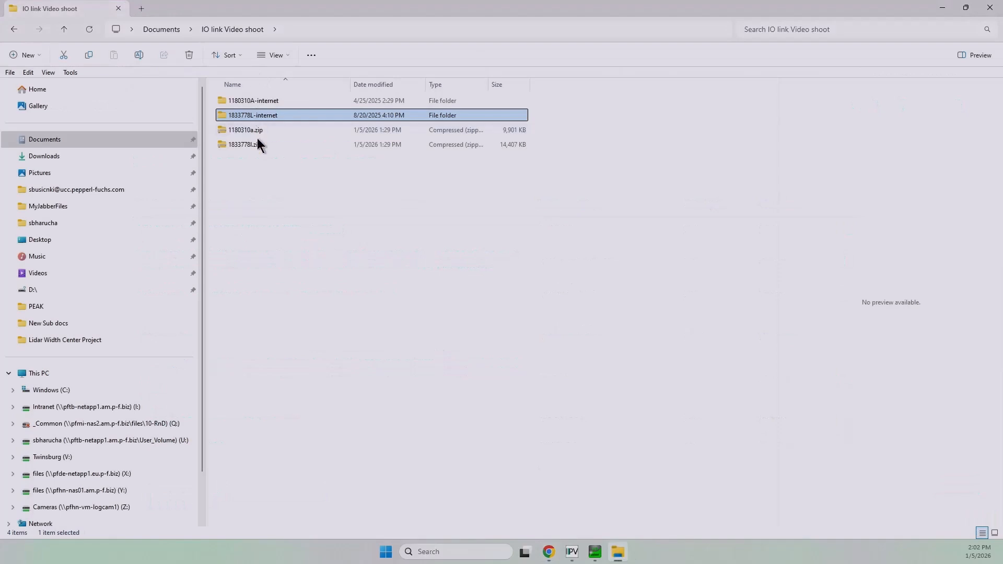
{"action": "left_click", "coordinate": [624, 553]}
{"action": "scroll", "coordinate": [400, 468], "scroll_direction": "up", "scroll_amount": 15}
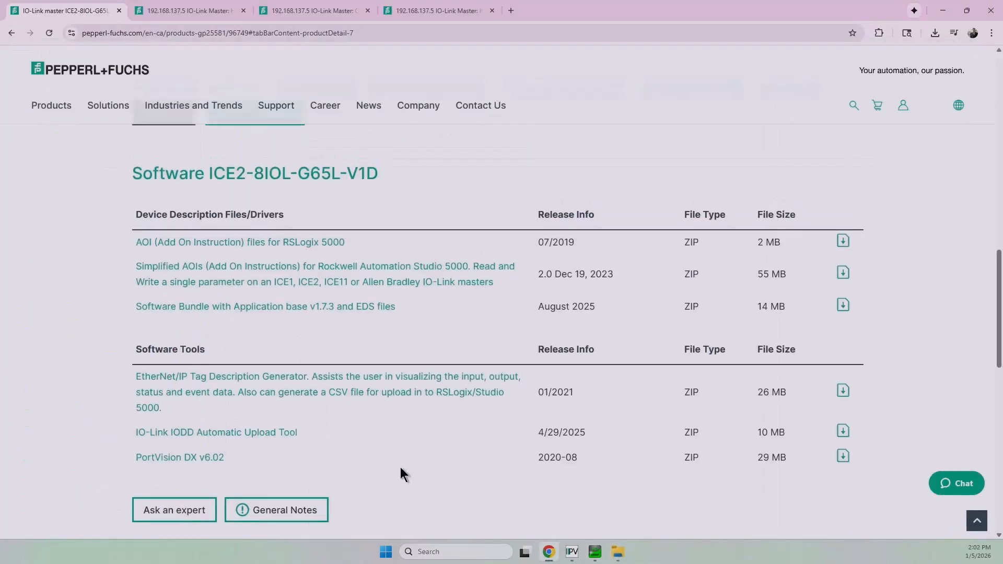
{"action": "scroll", "coordinate": [400, 475], "scroll_direction": "up", "scroll_amount": 3}
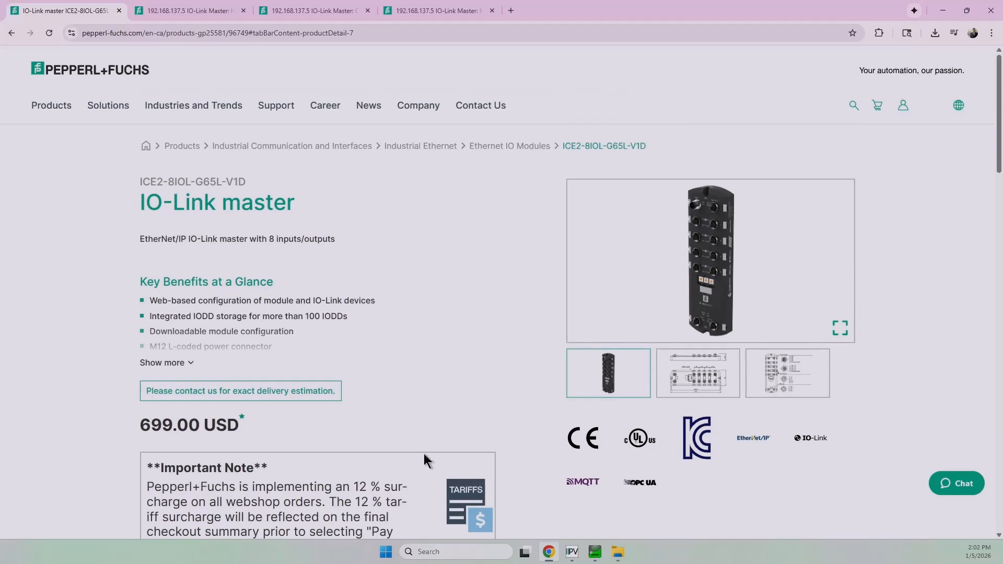
Step: Switch to PortVision DX and scan the network for connected devices
{"action": "left_click", "coordinate": [572, 552]}
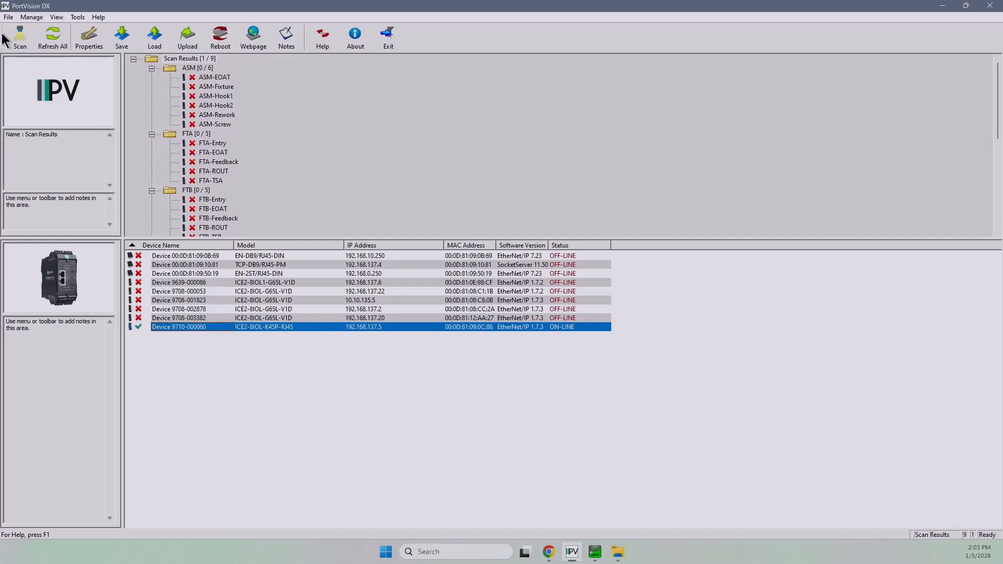
{"action": "left_click", "coordinate": [18, 37]}
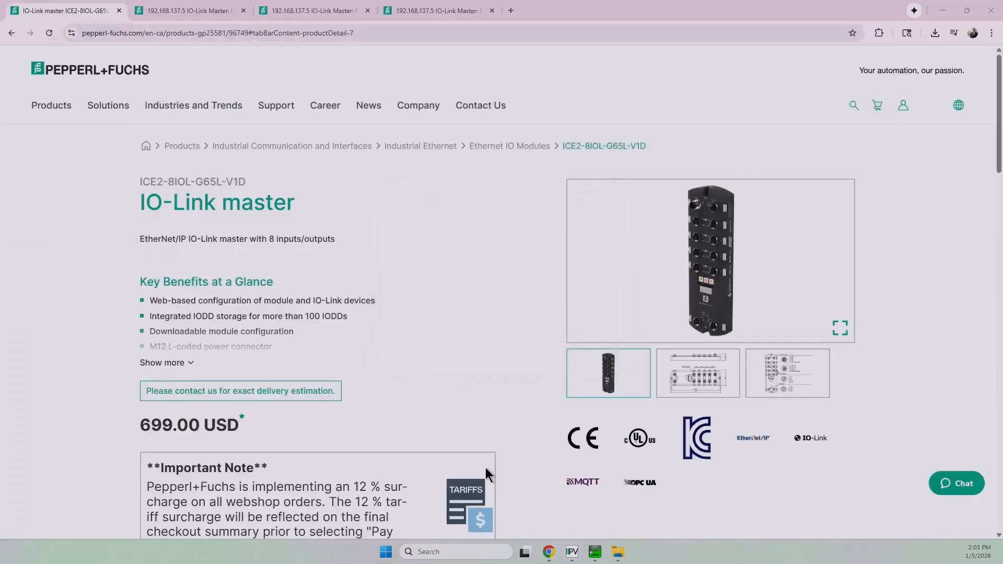
{"action": "left_click", "coordinate": [571, 559]}
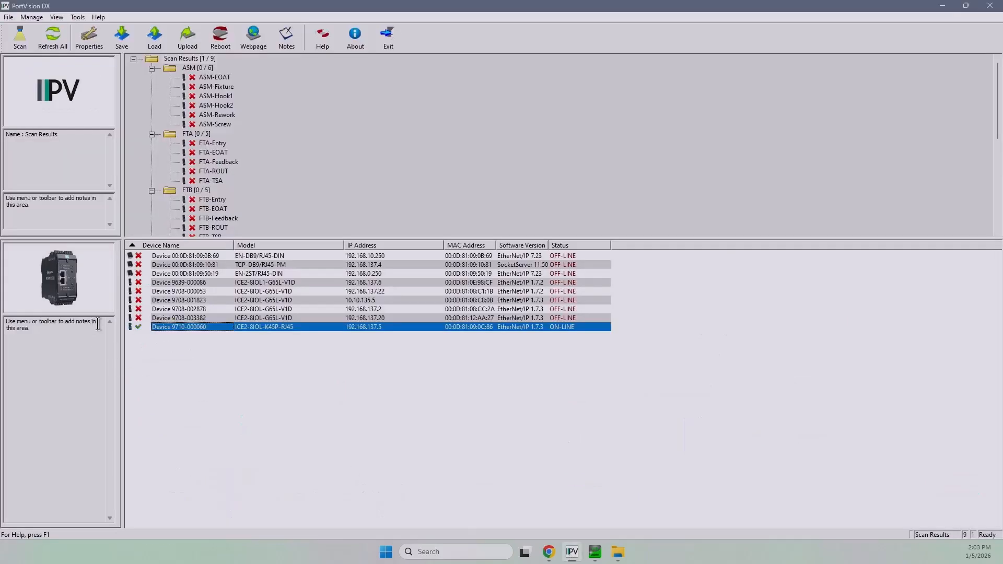
Step: Select the online ICE2-8IOL-K45P-RJ45 device in the scan results and look over its available actions and IP address
{"action": "left_click", "coordinate": [321, 393]}
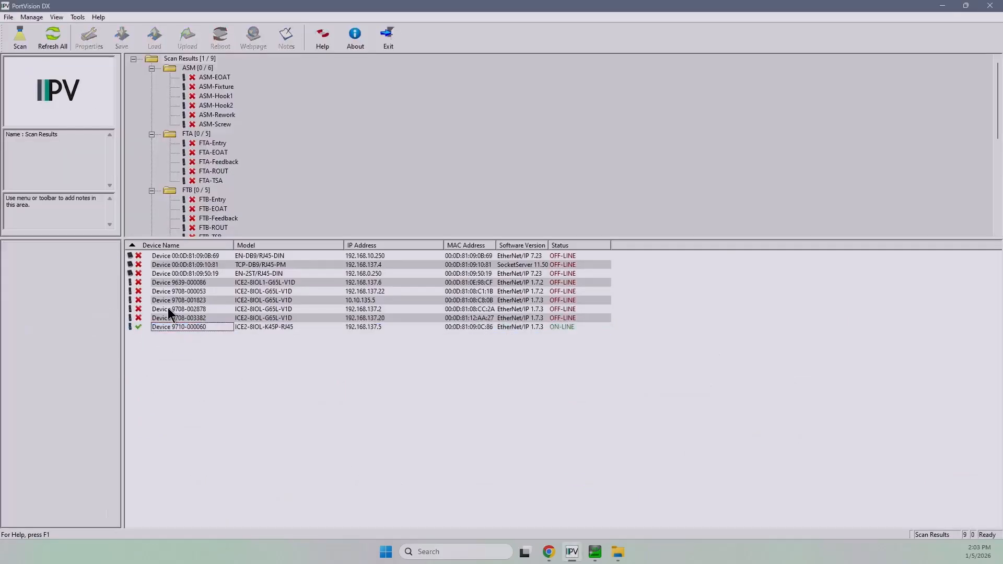
{"action": "left_click", "coordinate": [166, 328]}
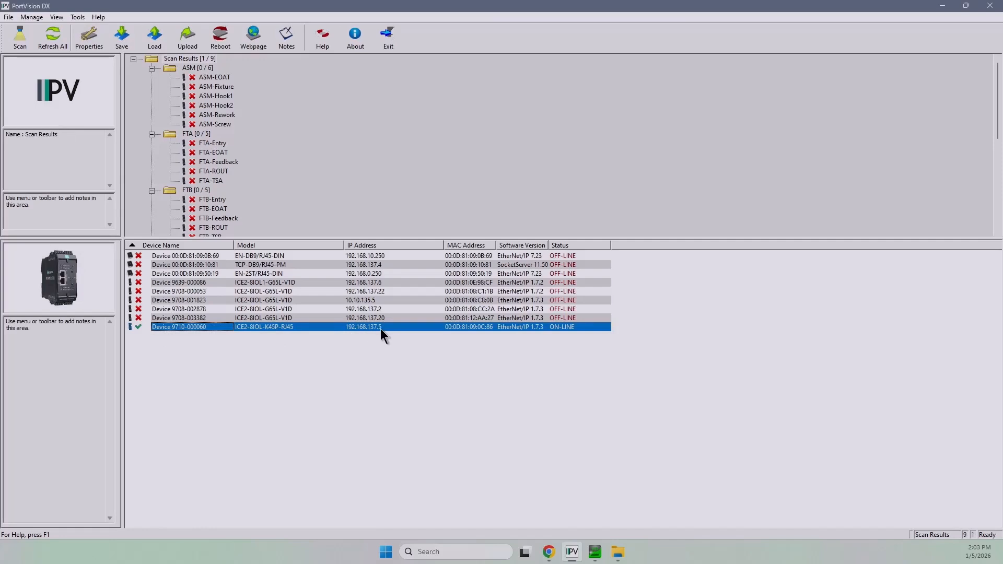
{"action": "right_click", "coordinate": [293, 334]}
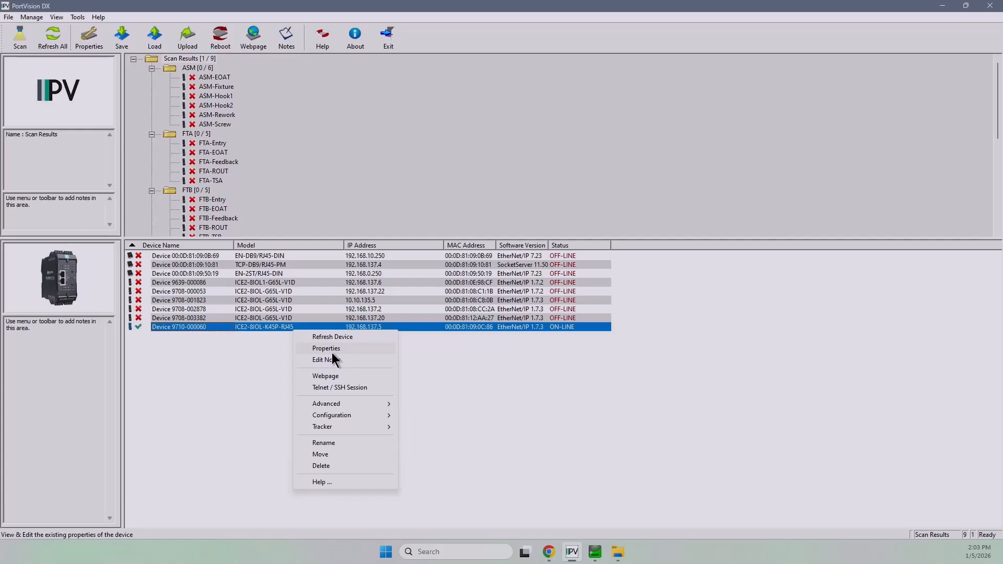
{"action": "left_click", "coordinate": [228, 366]}
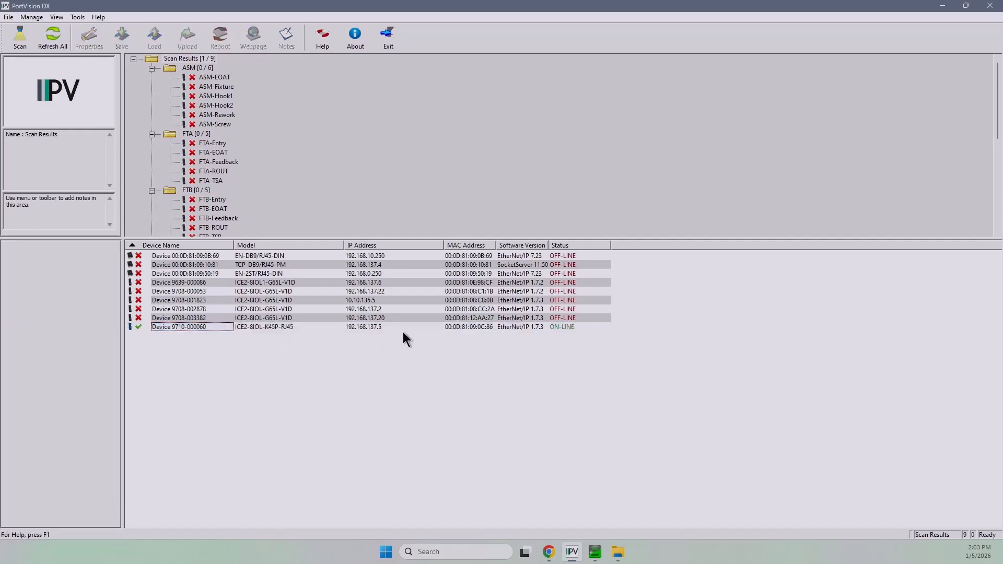
{"action": "left_click", "coordinate": [388, 329]}
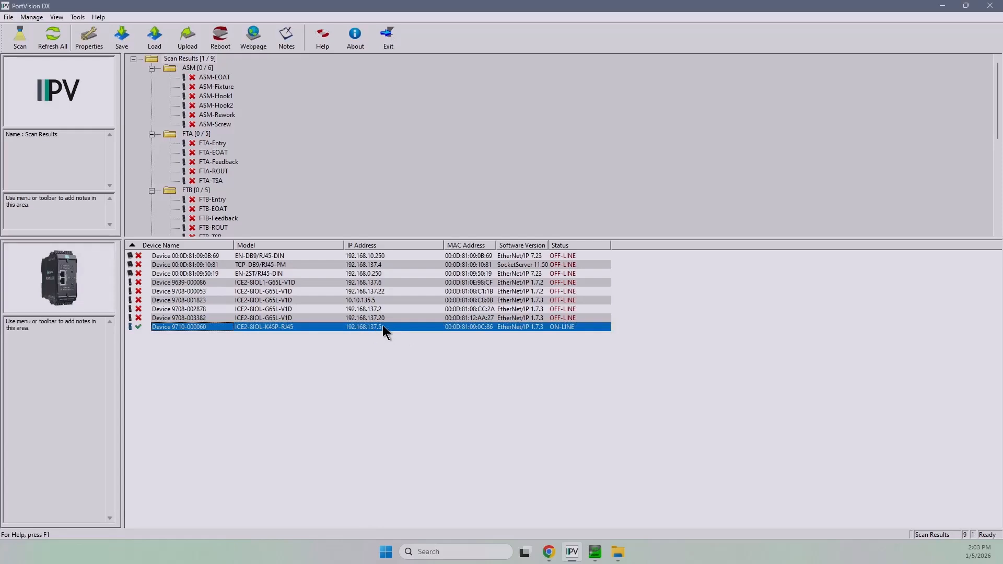
Step: In Chrome, compare the application base on the IO-Link master's home page with the software bundle on the product page
{"action": "left_click", "coordinate": [553, 556]}
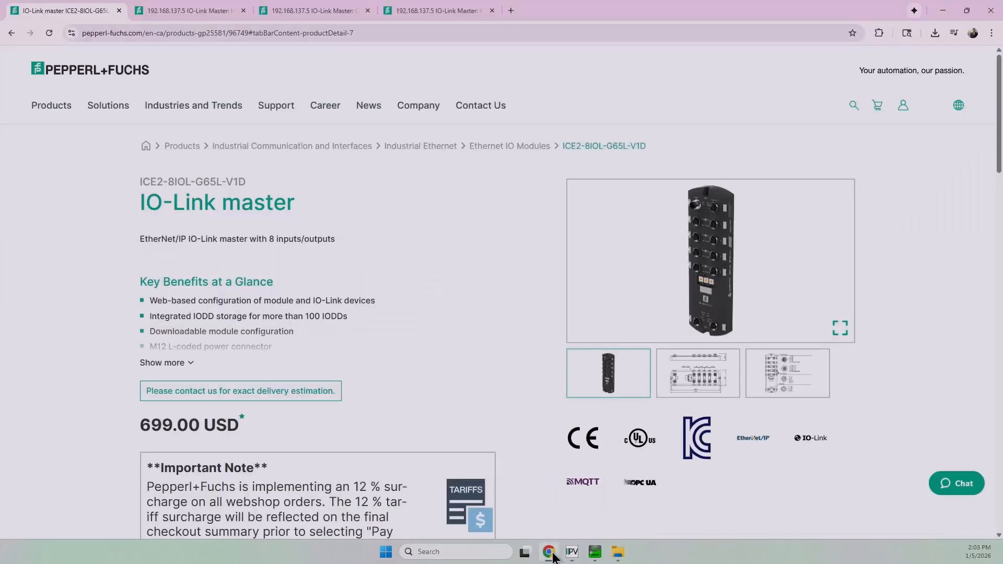
{"action": "left_click", "coordinate": [161, 8]}
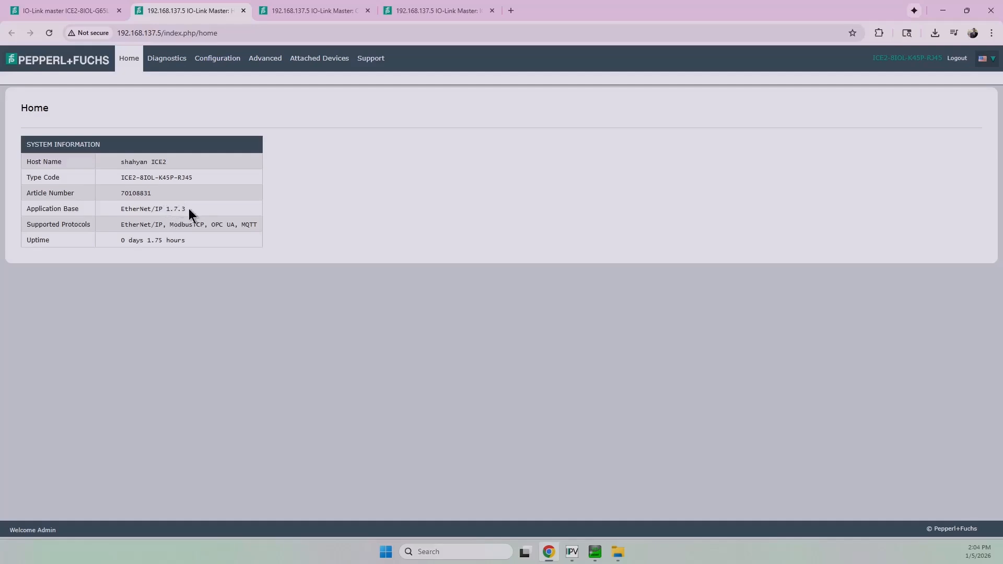
{"action": "left_click", "coordinate": [84, 6]}
{"action": "scroll", "coordinate": [306, 332], "scroll_direction": "down", "scroll_amount": 15}
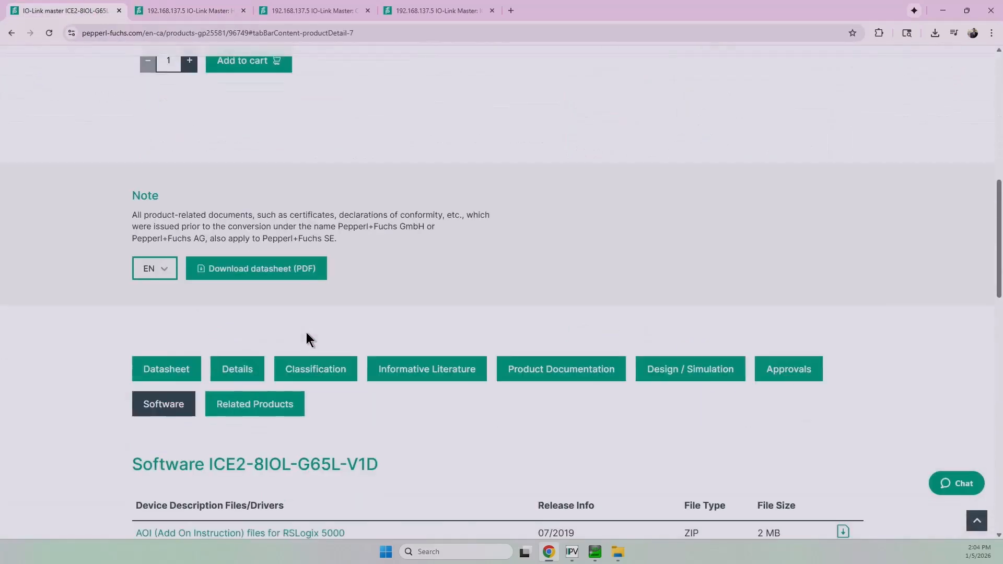
{"action": "scroll", "coordinate": [248, 433], "scroll_direction": "down", "scroll_amount": 1}
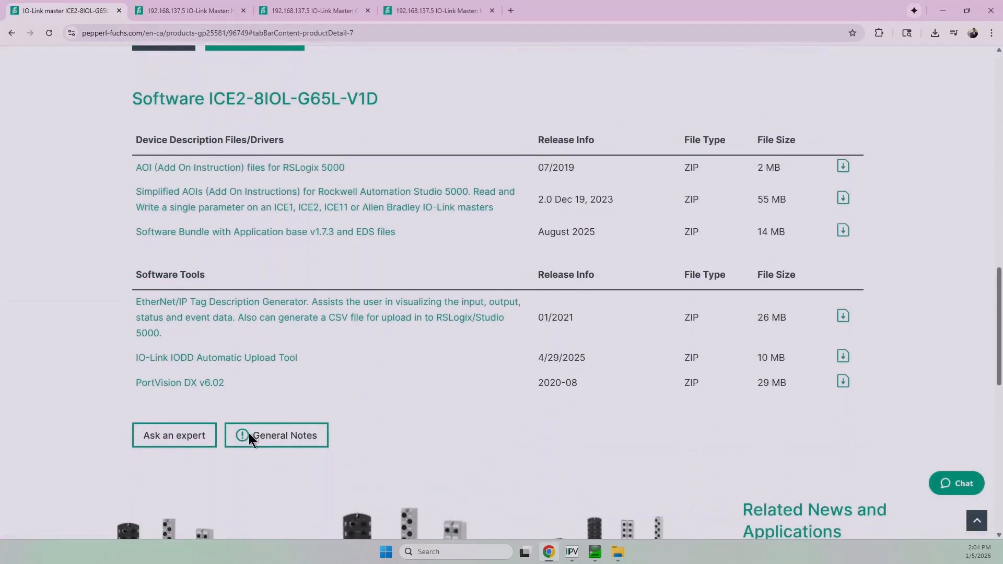
Step: Open the IODD files page for attached devices on the IO-Link master's web interface at 192.168.137.5
{"action": "left_click", "coordinate": [185, 9]}
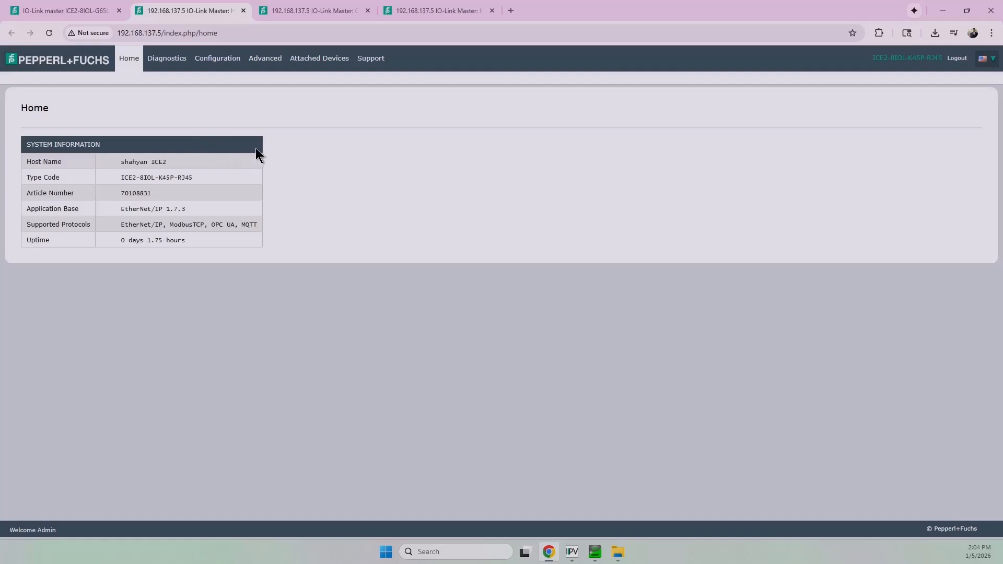
{"action": "left_click", "coordinate": [307, 65]}
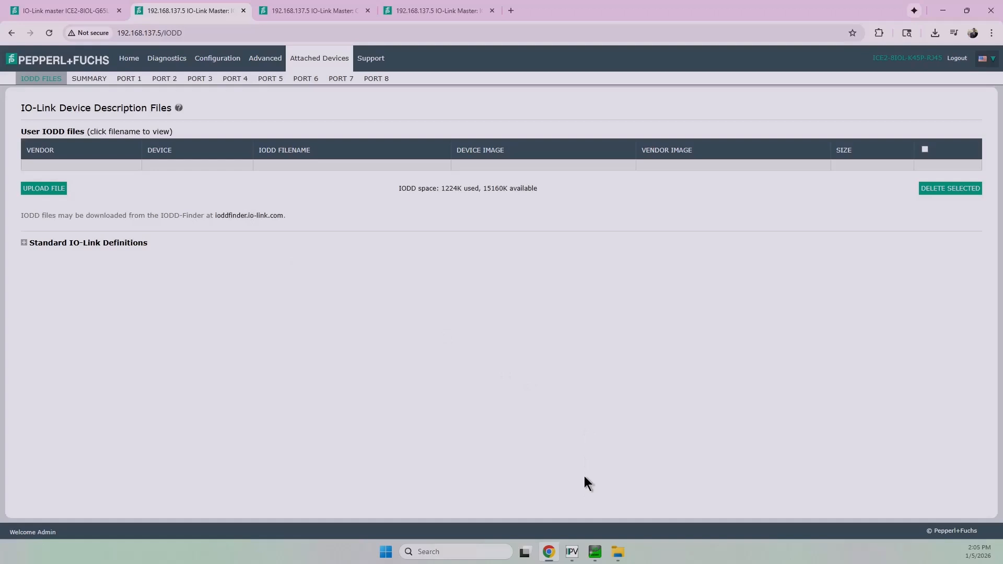
Step: Launch Quick IODD v3.1.exe from the Quick IODD folder inside 1180310A-internet
{"action": "left_click", "coordinate": [617, 552]}
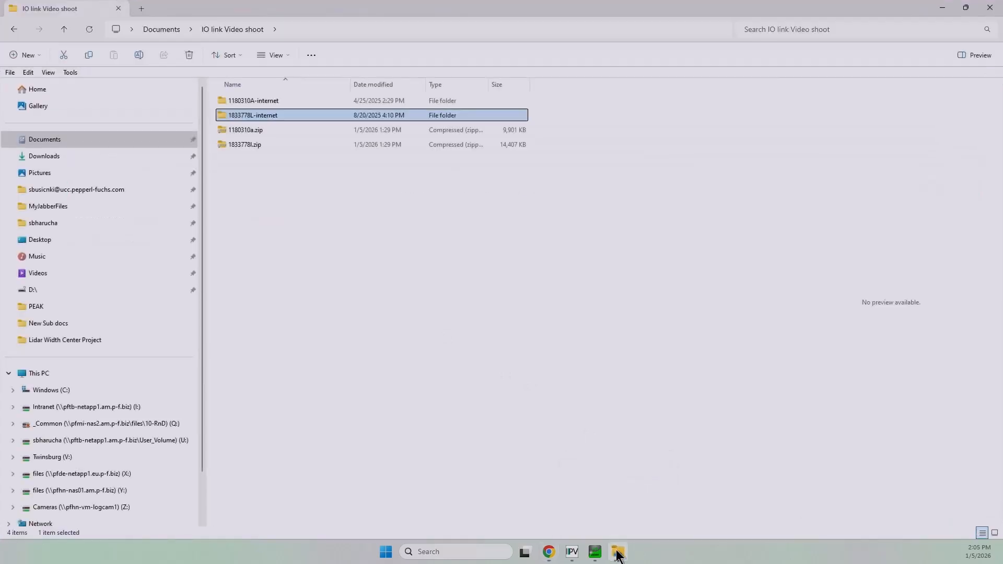
{"action": "double_click", "coordinate": [241, 101]}
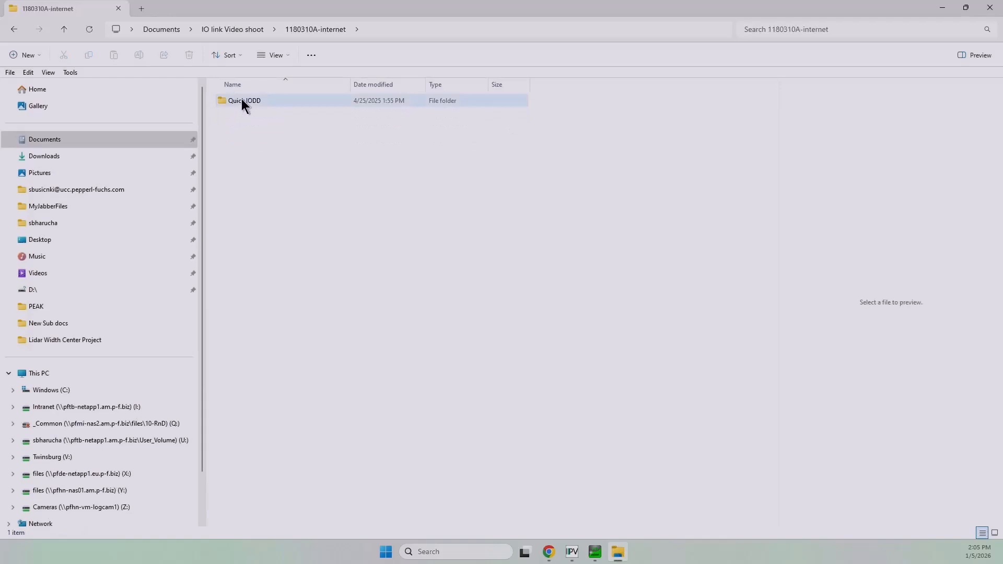
{"action": "left_click", "coordinate": [242, 101]}
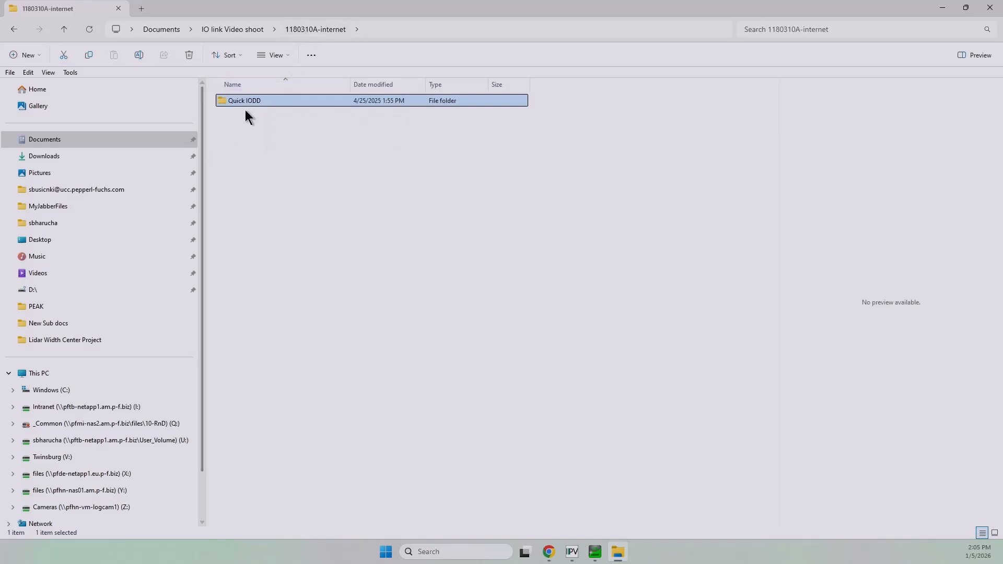
{"action": "double_click", "coordinate": [258, 100]}
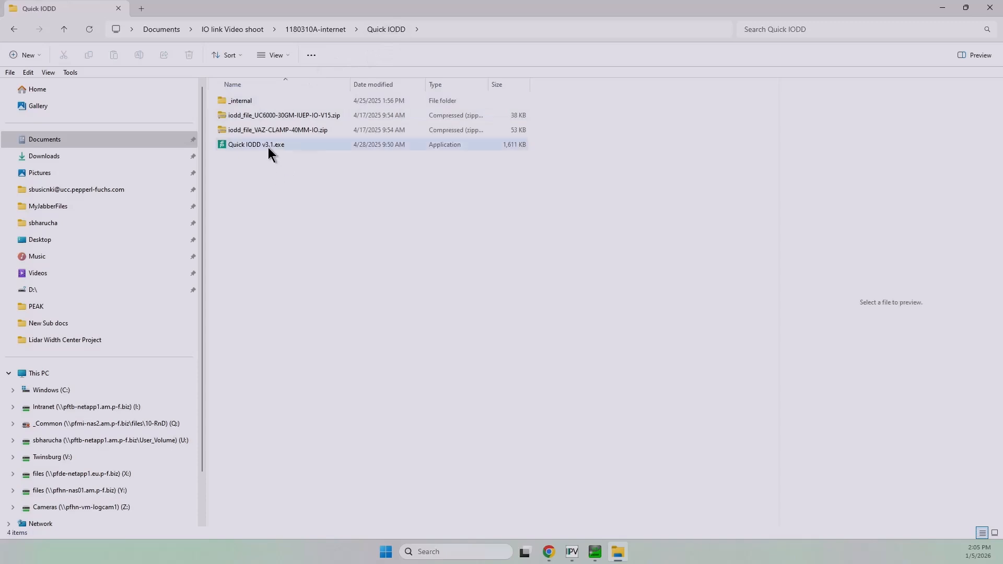
{"action": "double_click", "coordinate": [242, 145]}
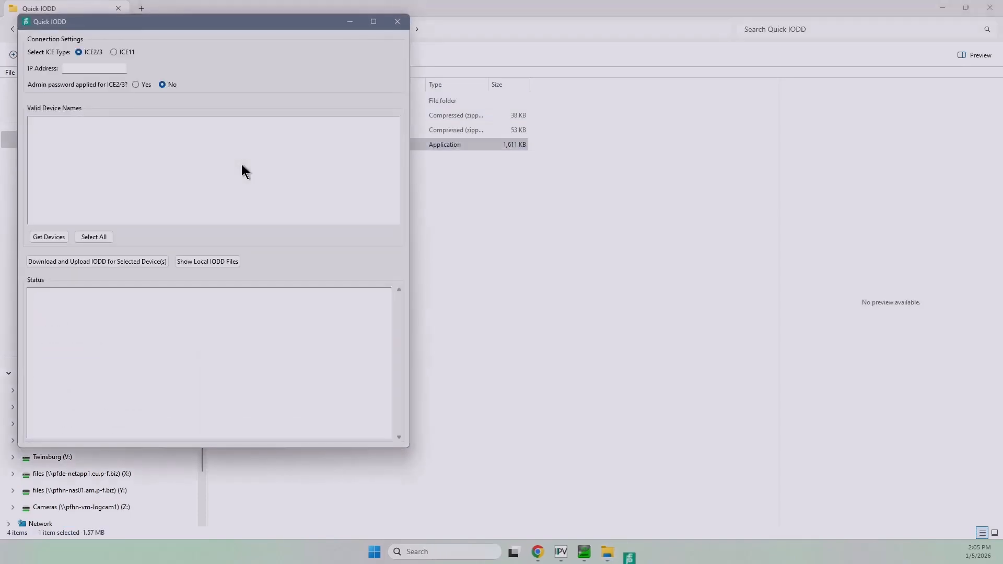
Step: Retrieve the devices connected to the ICE2/3 master at 192.168.137.5, marking the admin password as applied and entering it
{"action": "left_click", "coordinate": [99, 67]}
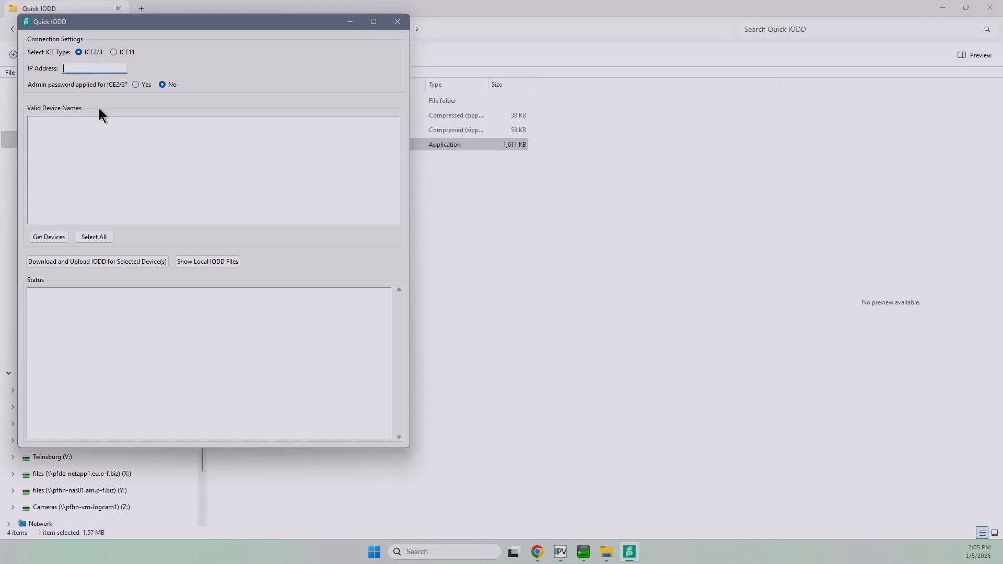
{"action": "type", "text": "192.168.137.5"}
{"action": "left_click", "coordinate": [140, 84]}
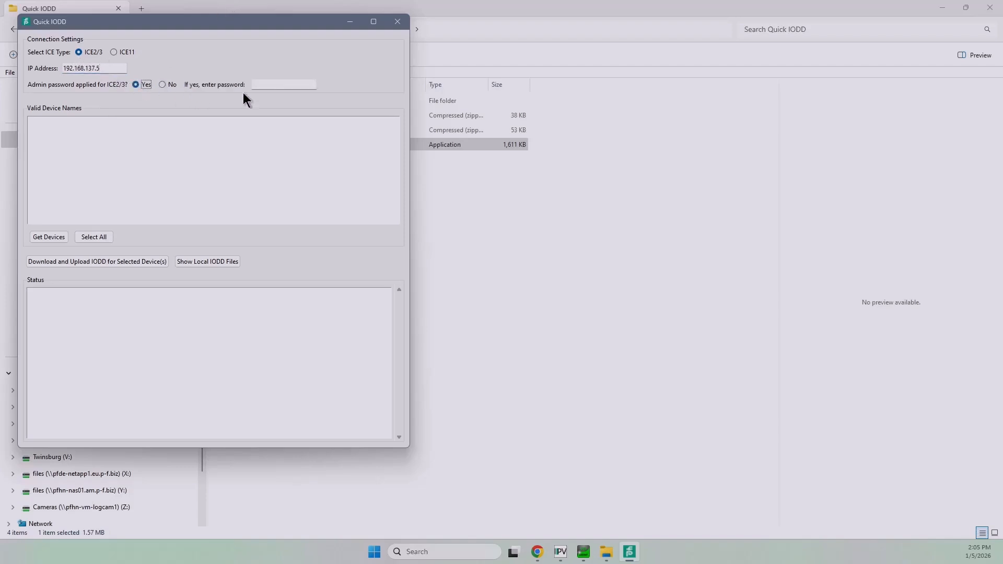
{"action": "left_click", "coordinate": [268, 84]}
{"action": "type", "text": "**********"}
{"action": "left_click", "coordinate": [52, 238]}
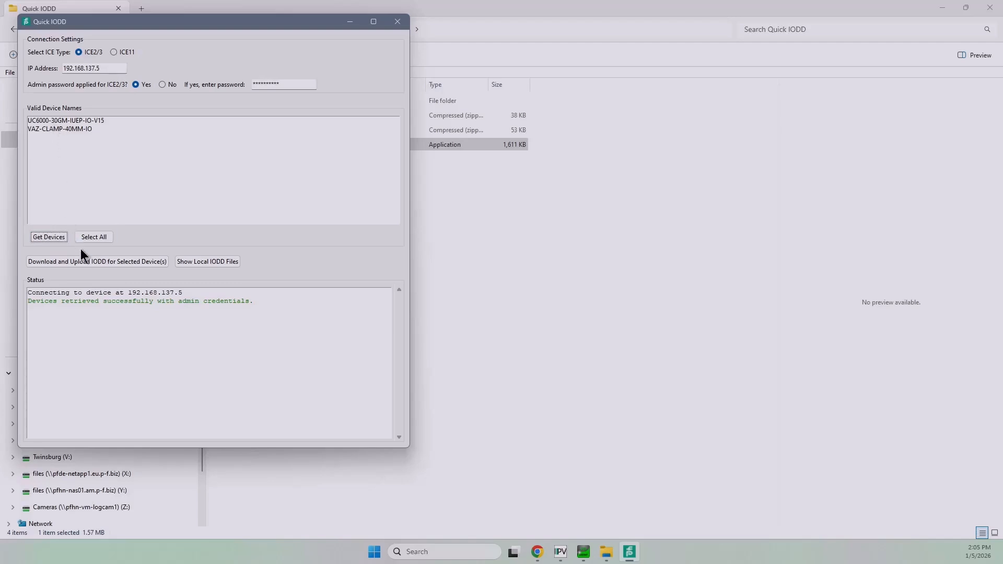
Step: Download and upload the IODD files for all retrieved devices, UC6000-30GM-IUEP-IO-V15 and VAZ-CLAMP-40MM-IO
{"action": "left_click", "coordinate": [93, 237]}
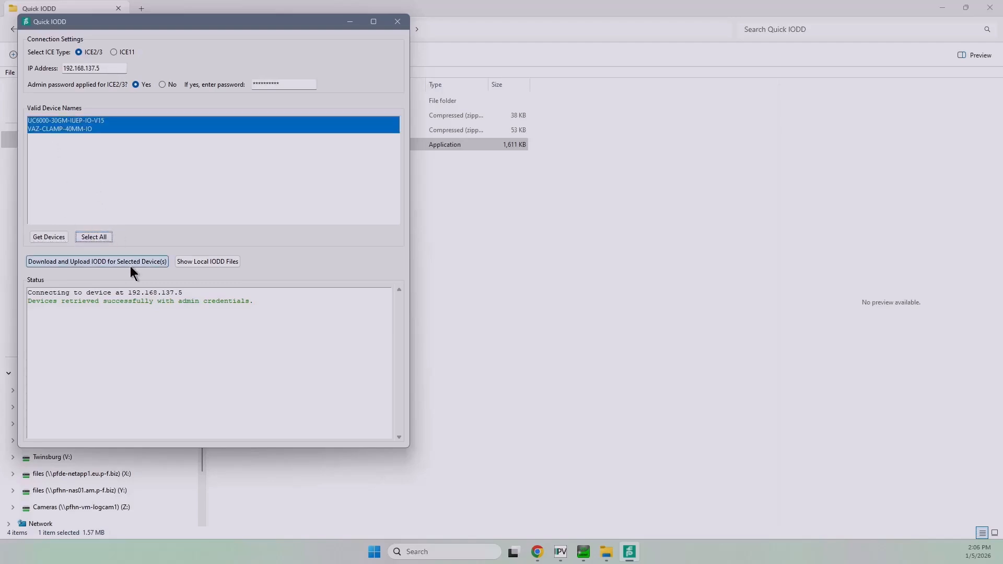
{"action": "left_click", "coordinate": [28, 264]}
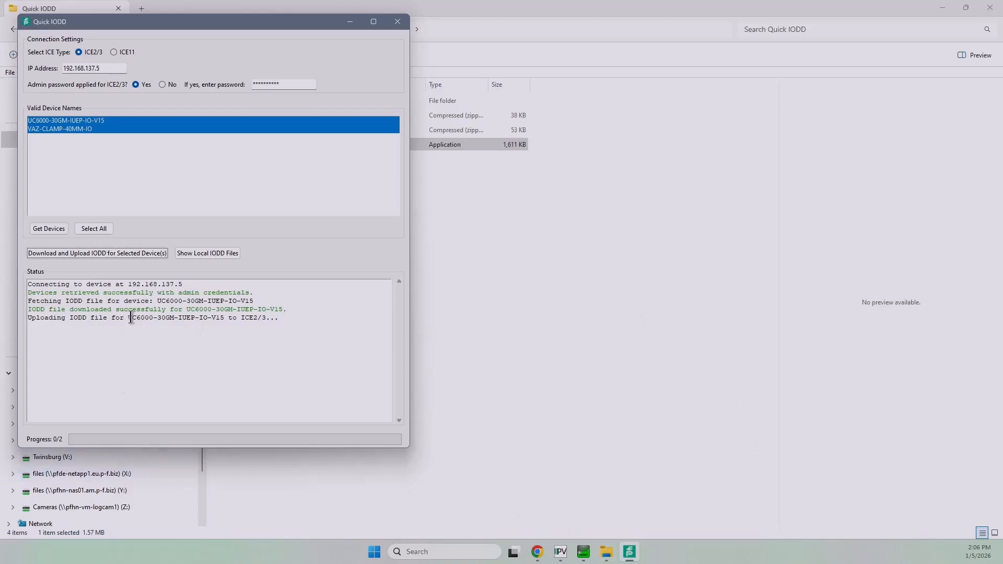
Step: Switch to Chrome and show the IO-Link master's OPC UA settings page
{"action": "left_click", "coordinate": [542, 558]}
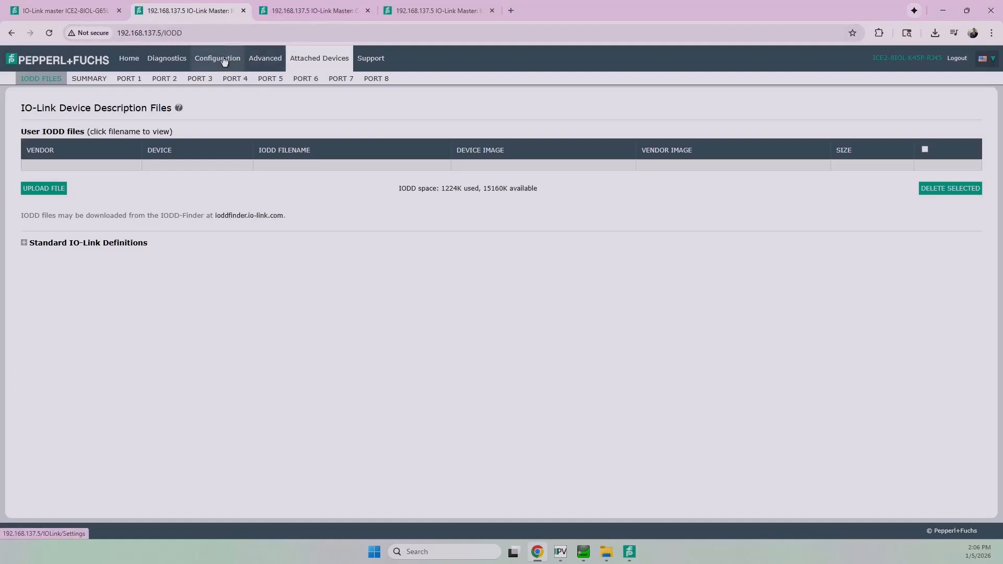
{"action": "left_click", "coordinate": [305, 7]}
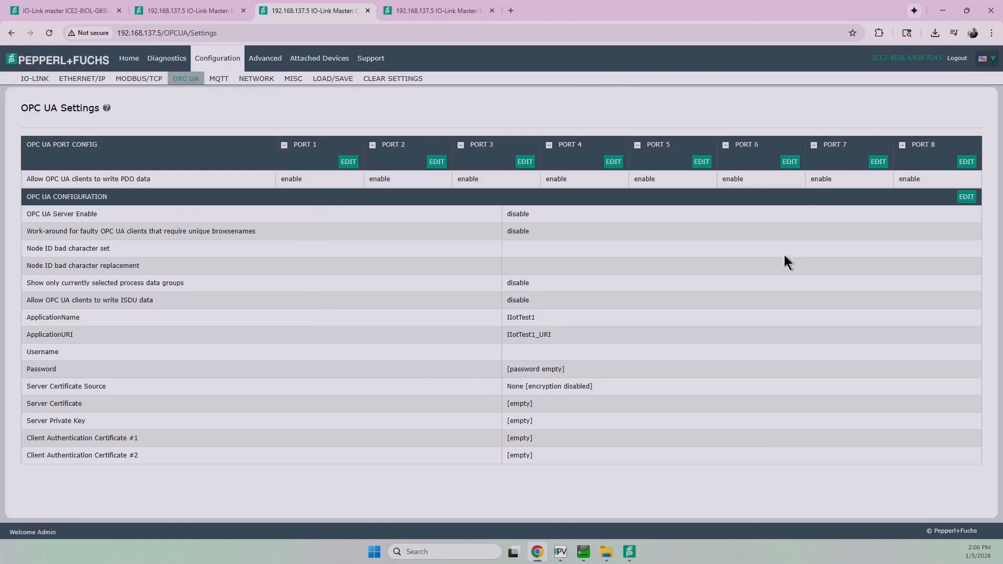
Step: Open the OPC UA configuration for editing and set OPC UA Server Enable to enable
{"action": "left_click", "coordinate": [965, 197]}
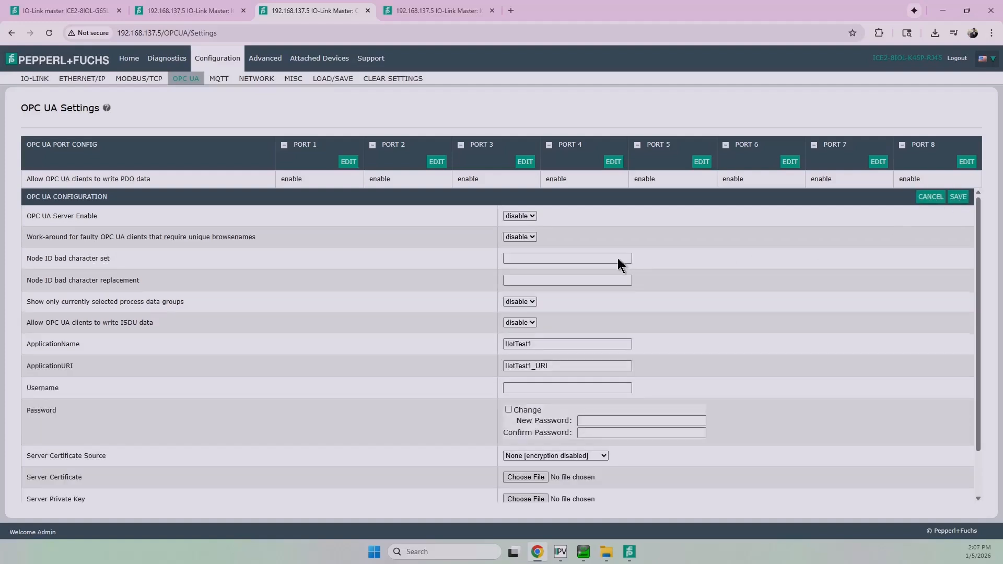
{"action": "left_click", "coordinate": [505, 215]}
{"action": "scroll", "coordinate": [368, 356], "scroll_direction": "down", "scroll_amount": 1}
{"action": "scroll", "coordinate": [369, 358], "scroll_direction": "up", "scroll_amount": 1}
{"action": "scroll", "coordinate": [369, 357], "scroll_direction": "down", "scroll_amount": 1}
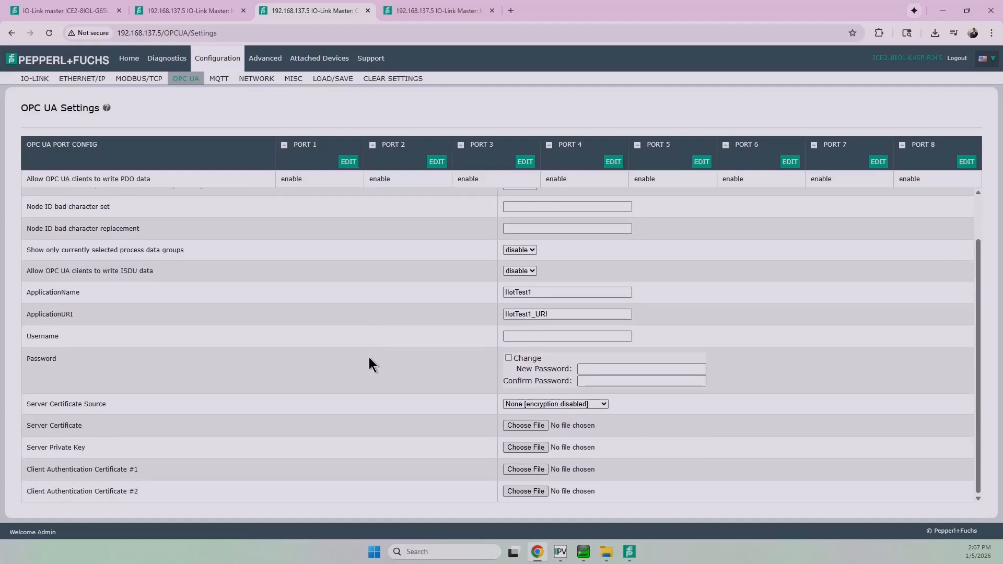
Step: Check the ApplicationName, ApplicationURI, login and certificate settings, and save the OPC UA configuration
{"action": "left_click", "coordinate": [541, 293]}
{"action": "left_click", "coordinate": [558, 315]}
{"action": "scroll", "coordinate": [408, 372], "scroll_direction": "up", "scroll_amount": 1}
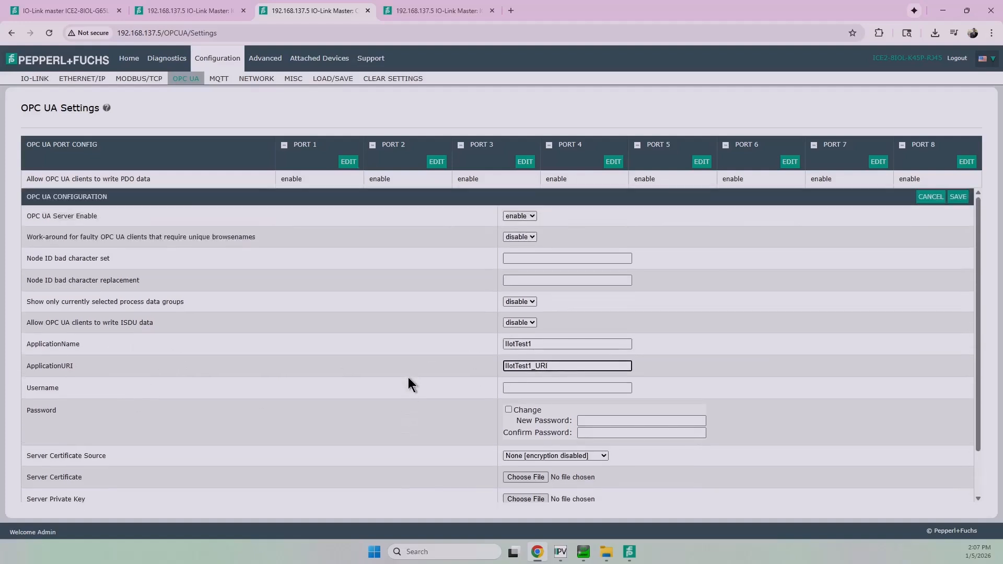
{"action": "scroll", "coordinate": [408, 385], "scroll_direction": "down", "scroll_amount": 1}
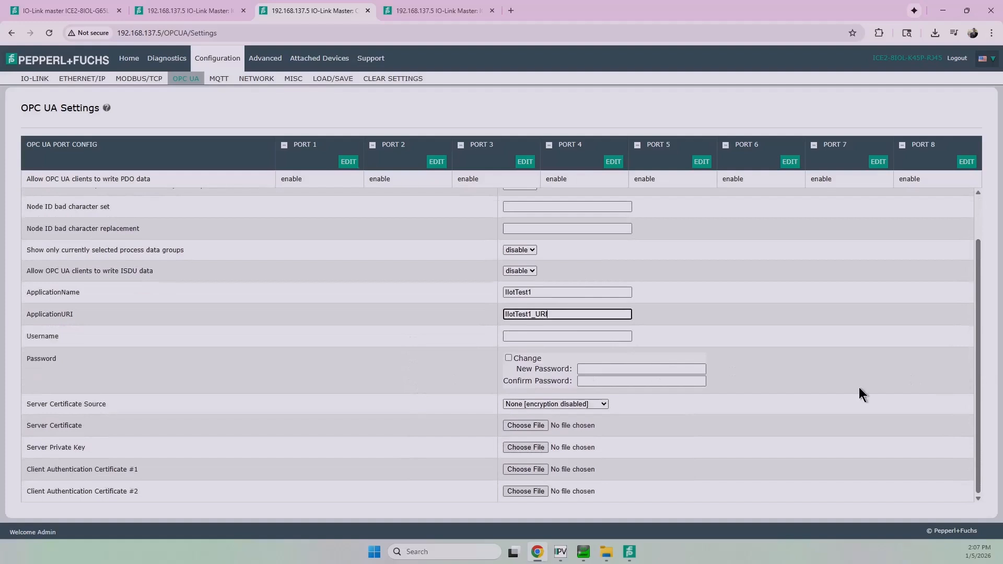
{"action": "scroll", "coordinate": [810, 393], "scroll_direction": "up", "scroll_amount": 1}
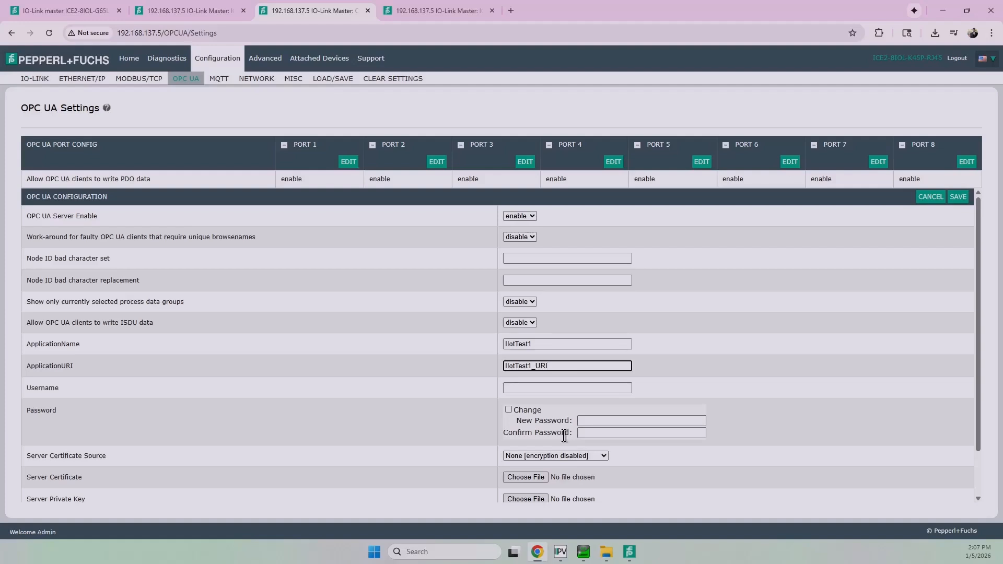
{"action": "scroll", "coordinate": [568, 427], "scroll_direction": "down", "scroll_amount": 1}
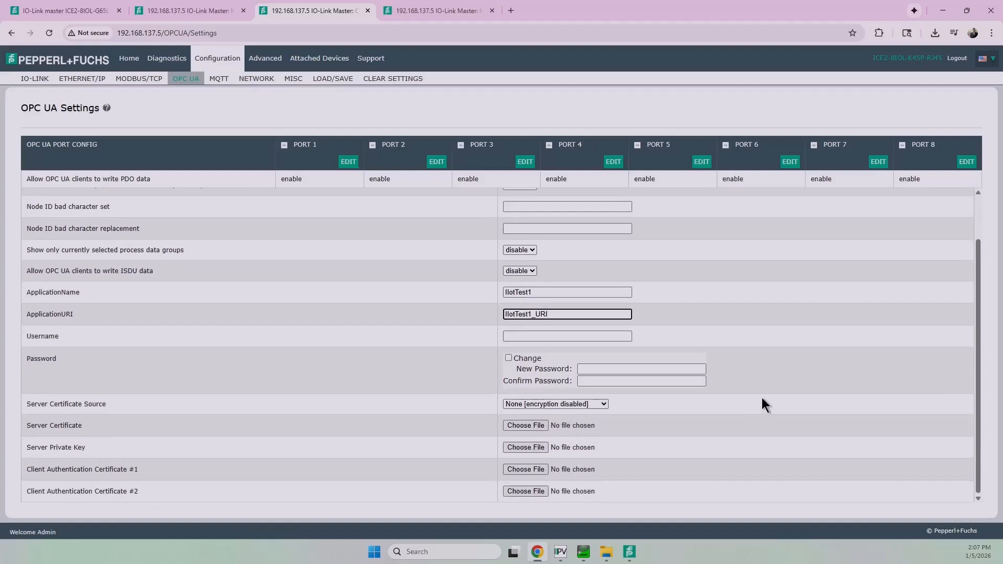
{"action": "scroll", "coordinate": [783, 387], "scroll_direction": "up", "scroll_amount": 1}
{"action": "left_click", "coordinate": [964, 195]}
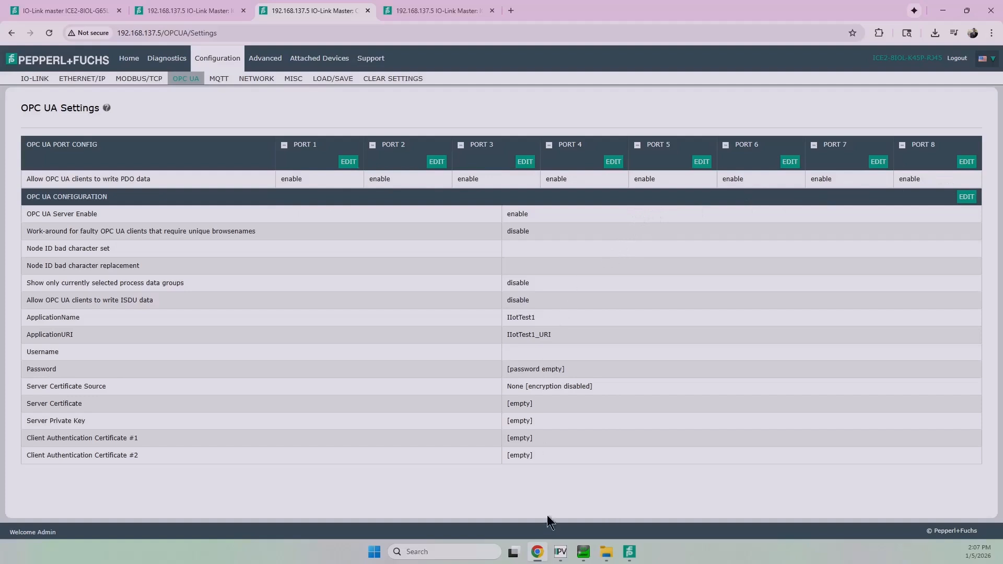
Step: Check the Quick IODD upload status, and refresh the master's IODD files page in Chrome to view the uploaded files
{"action": "left_click", "coordinate": [628, 553]}
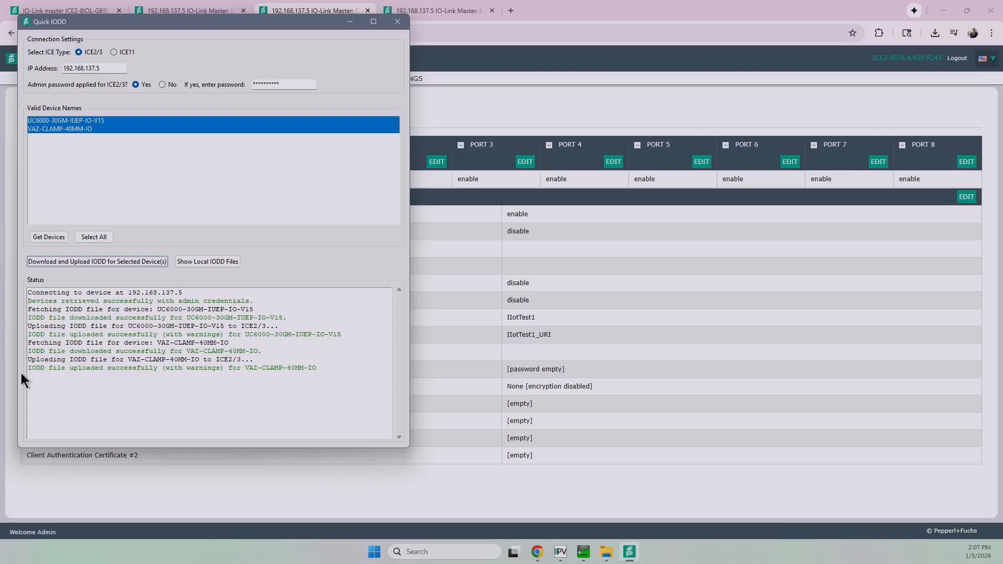
{"action": "left_click", "coordinate": [460, 366]}
{"action": "left_click", "coordinate": [183, 10]}
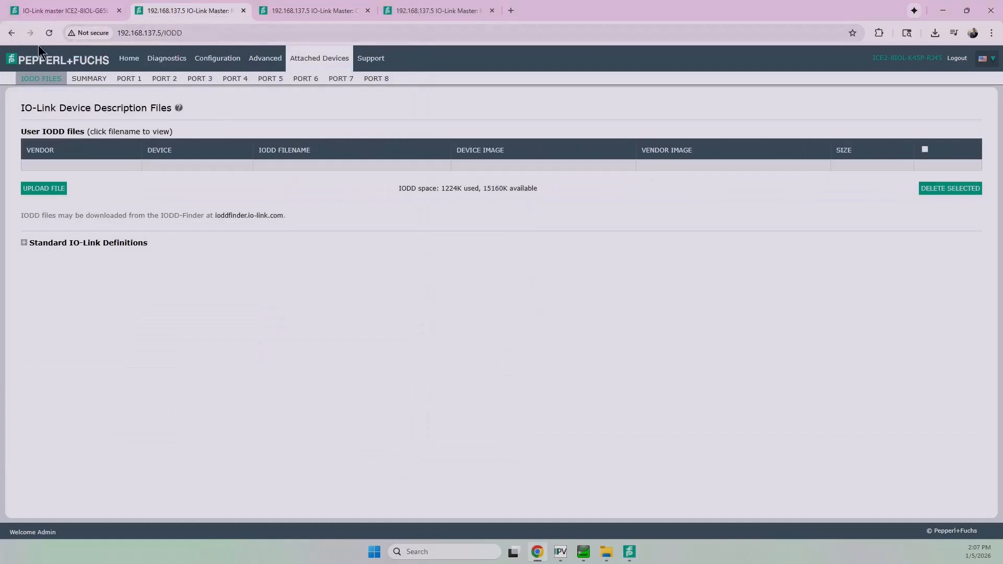
{"action": "left_click", "coordinate": [45, 84]}
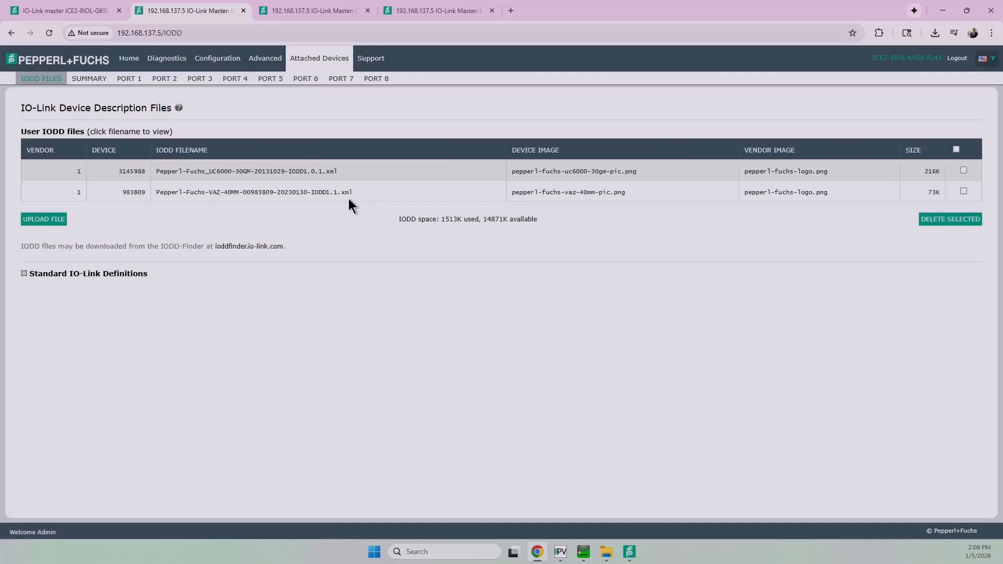
{"action": "left_click", "coordinate": [309, 10]}
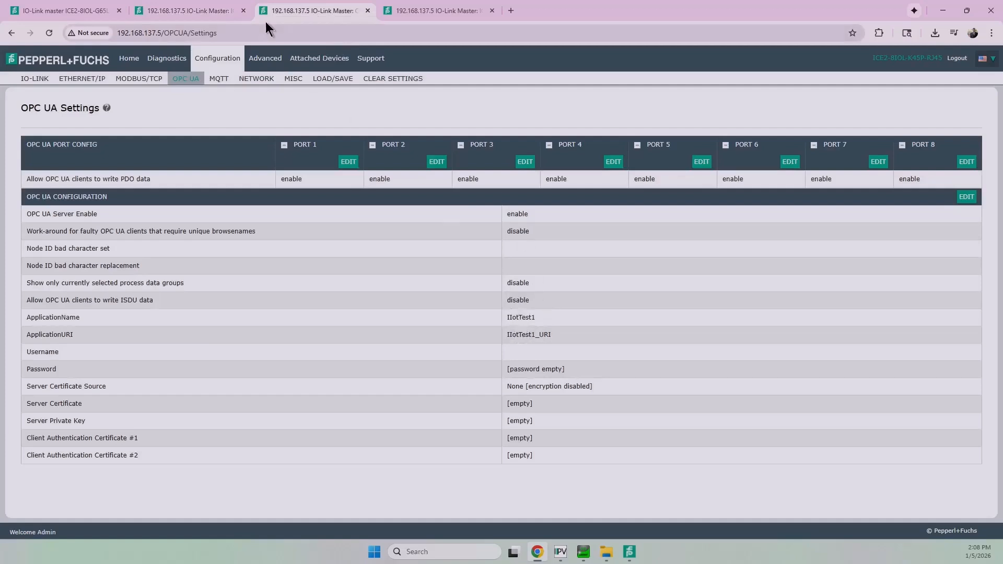
{"action": "left_click", "coordinate": [214, 7]}
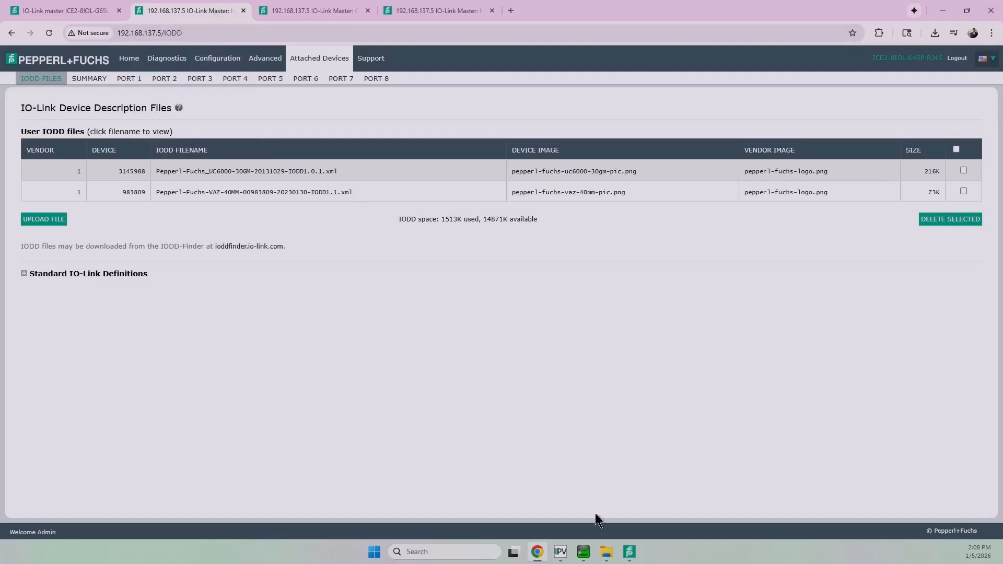
Step: Switch to UaExpert and maximize its window
{"action": "left_click", "coordinate": [584, 552]}
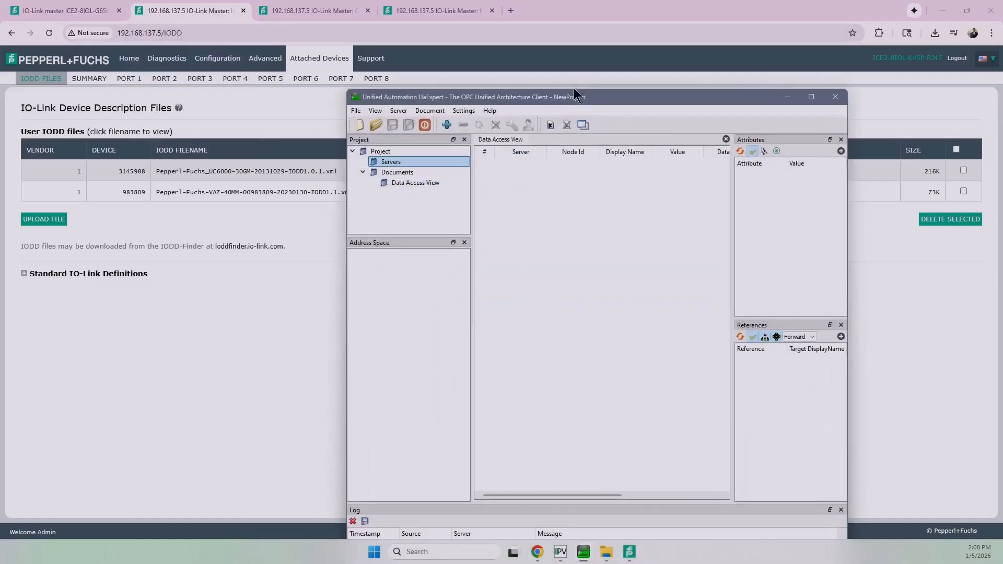
{"action": "left_click_drag", "start_coordinate": [575, 99], "coordinate": [481, 55]}
{"action": "double_click", "coordinate": [484, 40]}
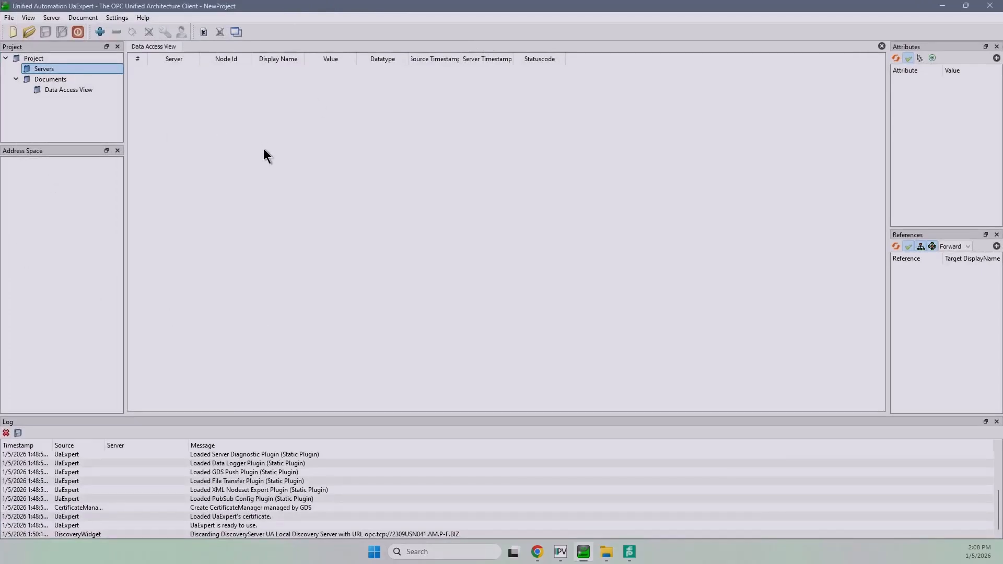
Step: Start adding a server to the project with the configuration name ICE2OPCUA
{"action": "right_click", "coordinate": [39, 69]}
{"action": "left_click", "coordinate": [24, 66]}
{"action": "right_click", "coordinate": [40, 67]}
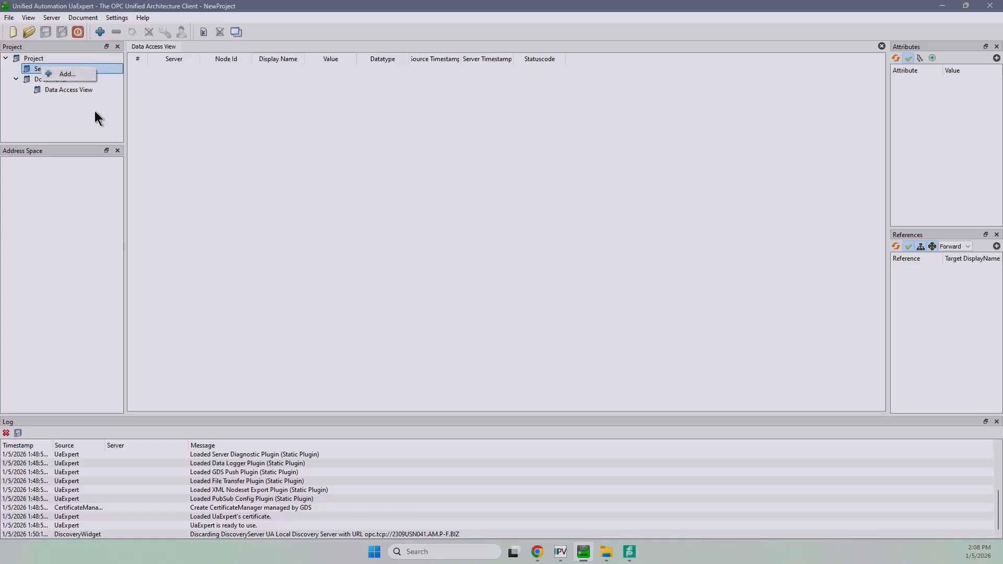
{"action": "right_click", "coordinate": [37, 71]}
{"action": "left_click", "coordinate": [49, 77]}
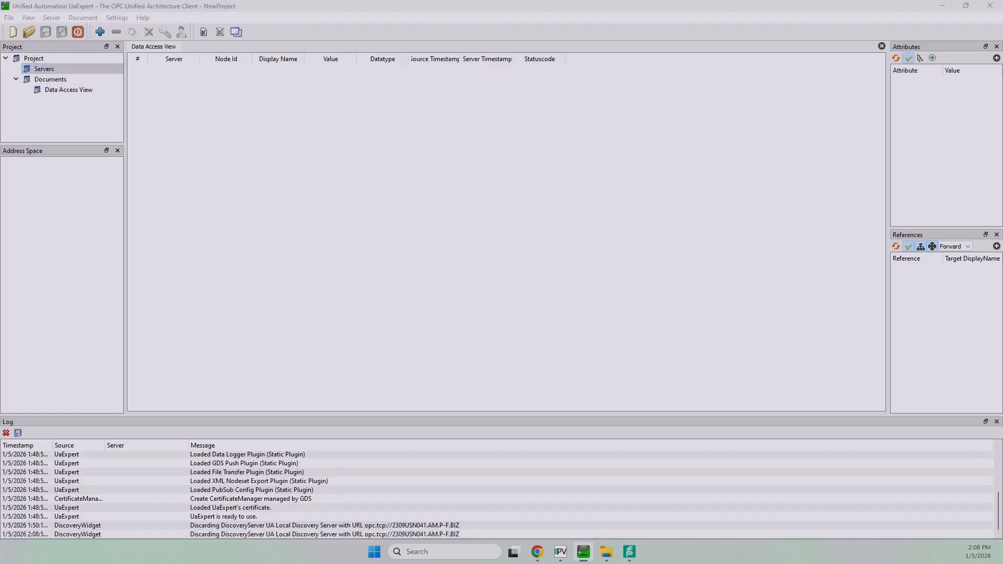
{"action": "left_click_drag", "start_coordinate": [0, 210], "coordinate": [303, 54]}
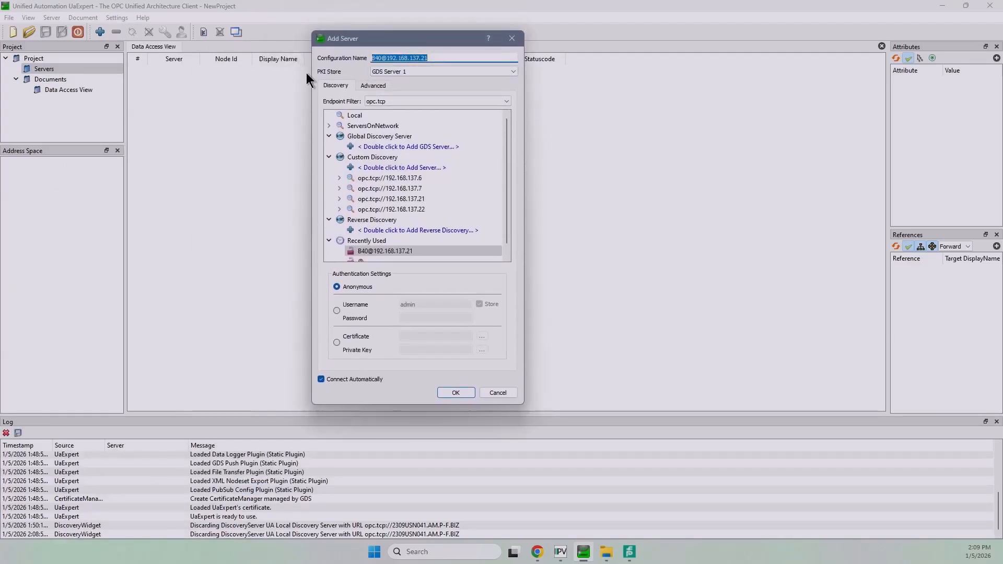
{"action": "type", "text": "ICE2OPCUA"}
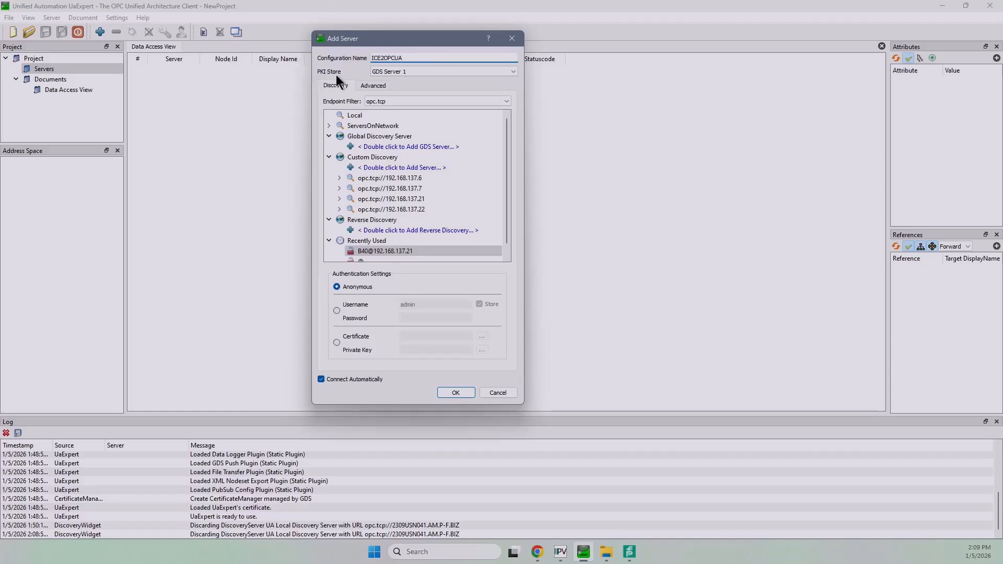
Step: Set the server's endpoint URL to opc.tcp://192.168.137.5 and add the server with automatic connection
{"action": "left_click", "coordinate": [370, 85]}
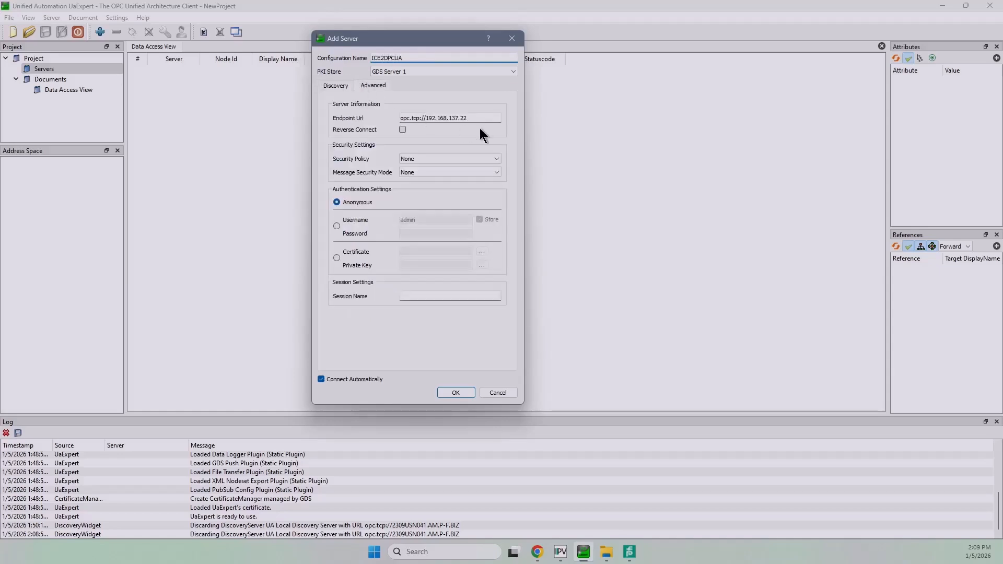
{"action": "left_click_drag", "start_coordinate": [476, 118], "coordinate": [432, 120]}
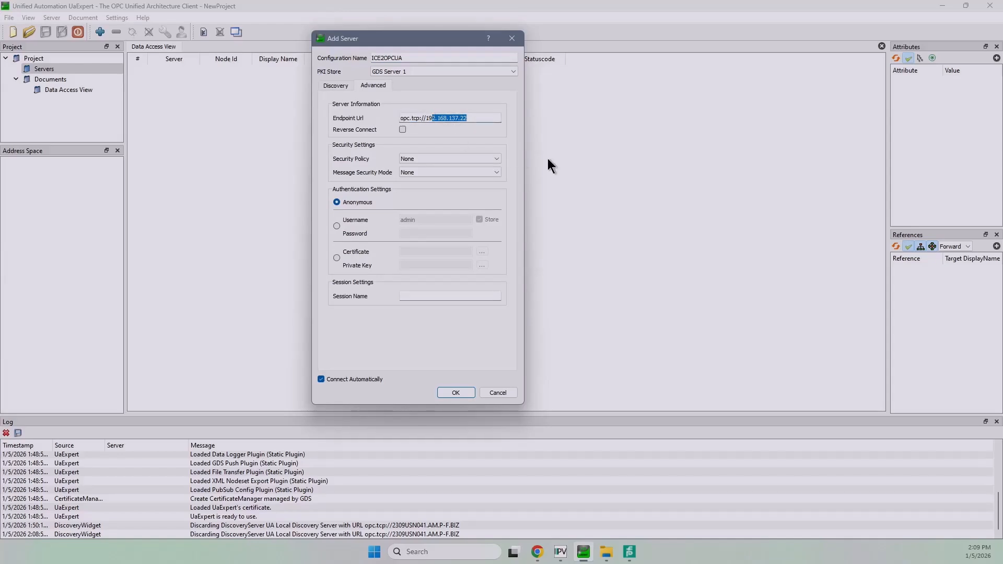
{"action": "key", "text": "BackSpace"}
{"action": "key", "text": "BackSpace"}
{"action": "key", "text": "BackSpace"}
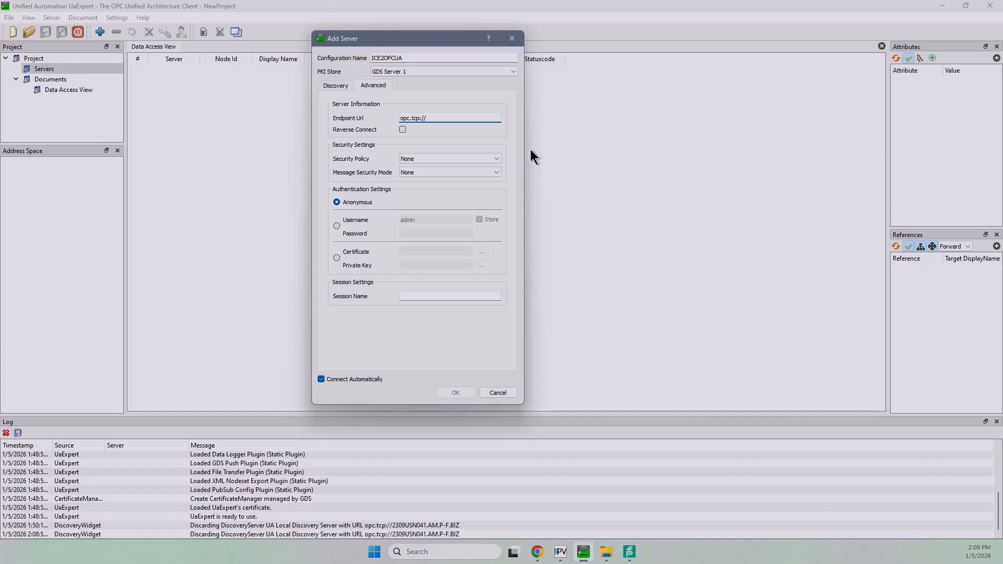
{"action": "type", "text": "192.168.137.5"}
{"action": "left_click", "coordinate": [457, 393]}
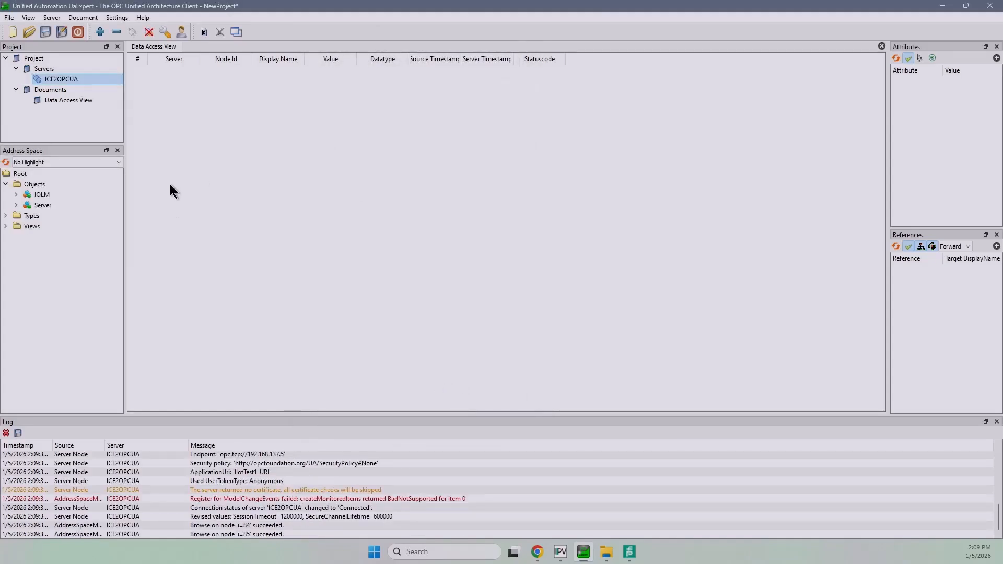
Step: Expand the IOLM object in the address space, and view the attached devices summary in Chrome
{"action": "left_click", "coordinate": [16, 195]}
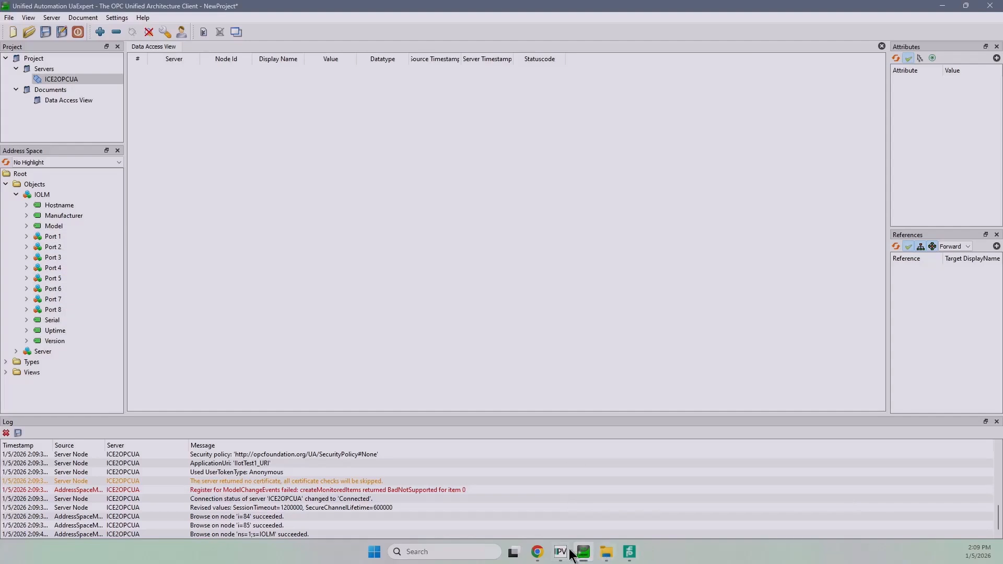
{"action": "left_click", "coordinate": [537, 551]}
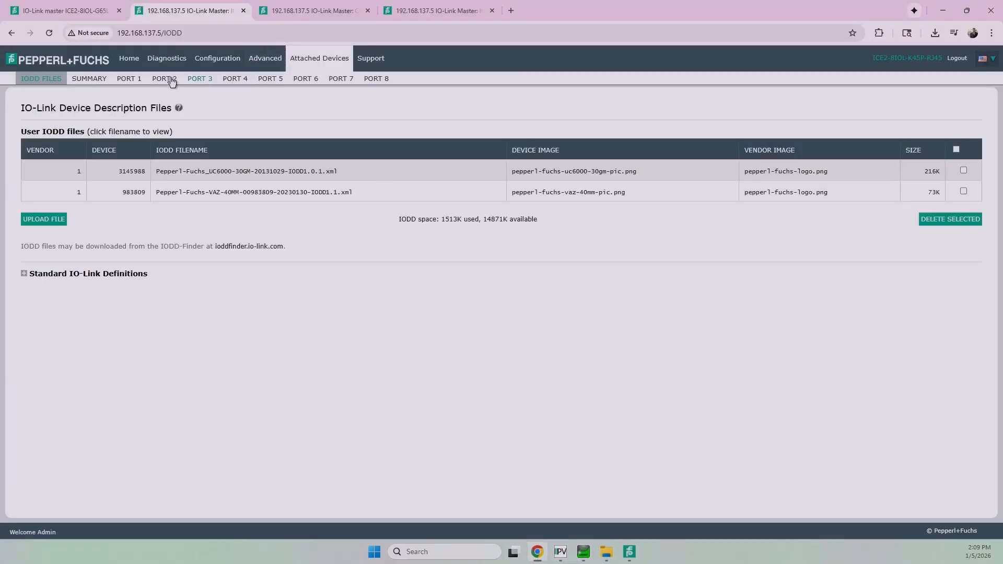
{"action": "left_click", "coordinate": [94, 80]}
{"action": "mouse_move", "coordinate": [629, 552]}
{"action": "left_click", "coordinate": [87, 73]}
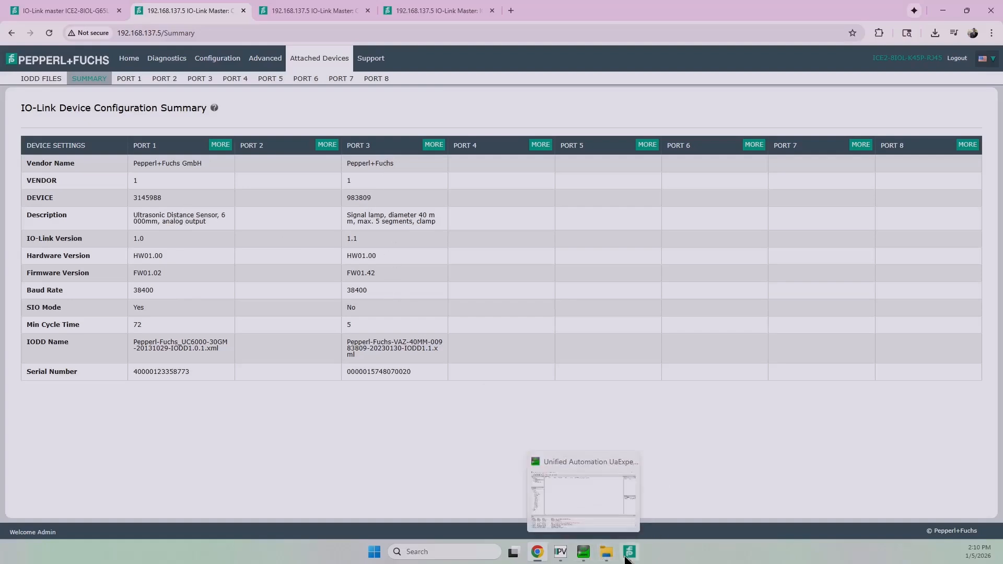
{"action": "mouse_move", "coordinate": [631, 557]}
Step: Switch back to UaExpert, expand the PDI Fields of Port 1's attached device, and widen the address space for full names
{"action": "left_click", "coordinate": [583, 552]}
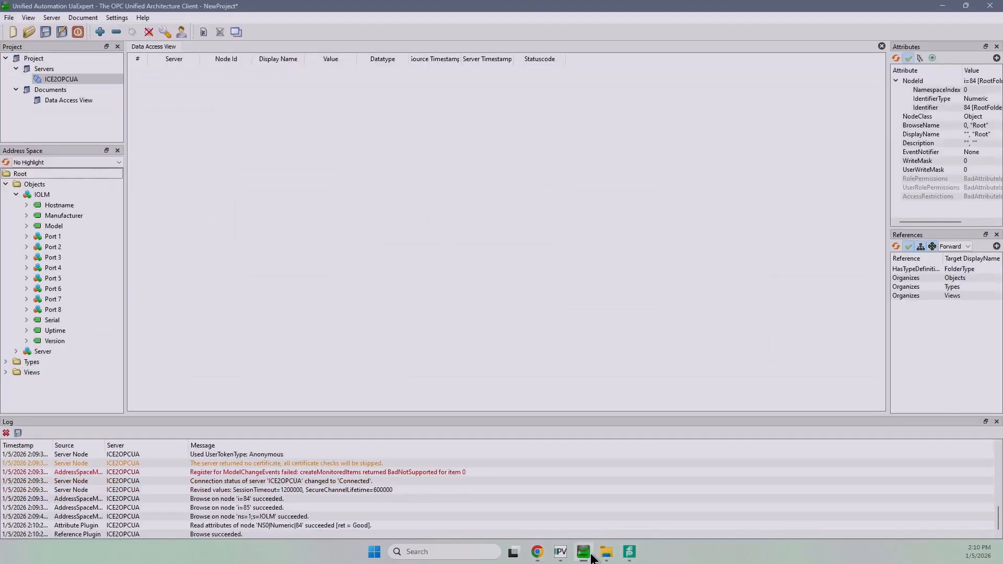
{"action": "left_click", "coordinate": [20, 235]}
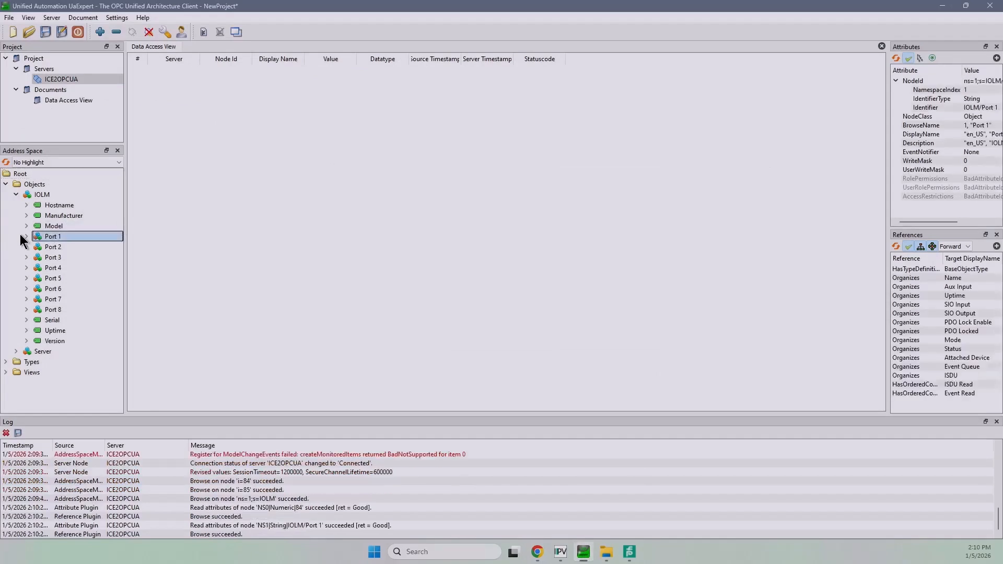
{"action": "left_click", "coordinate": [25, 236]}
{"action": "left_click", "coordinate": [37, 266]}
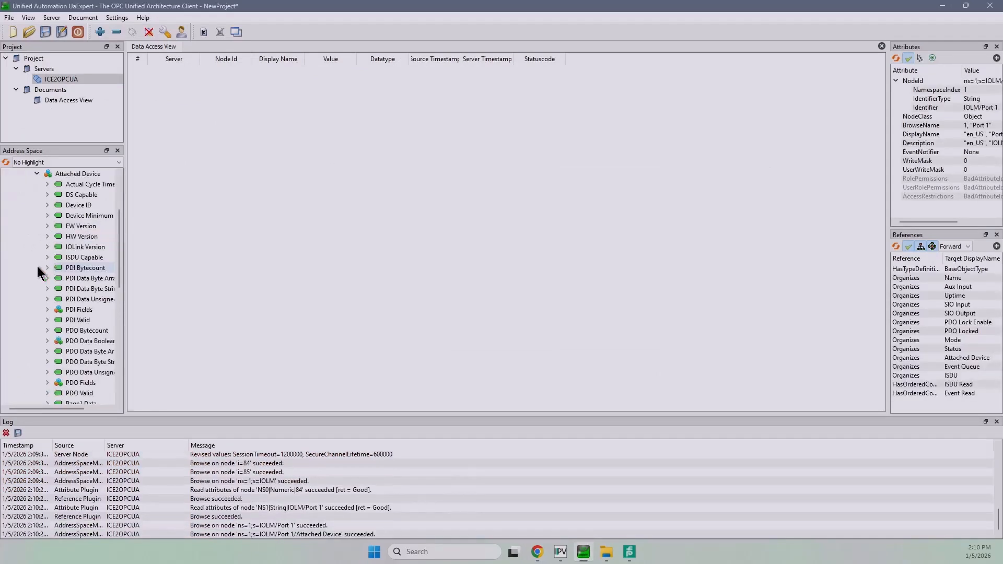
{"action": "left_click", "coordinate": [48, 310]}
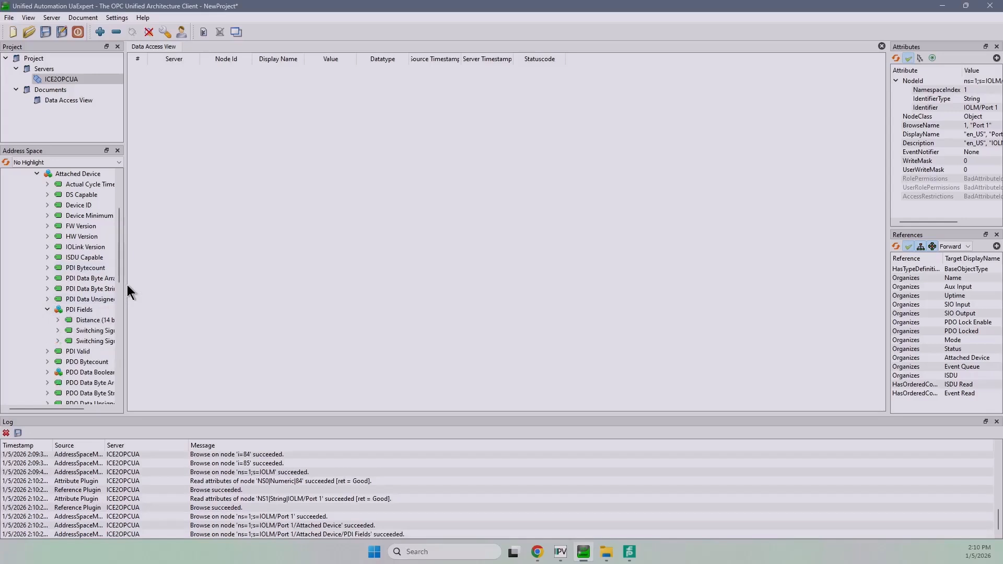
{"action": "left_click_drag", "start_coordinate": [127, 280], "coordinate": [195, 287]}
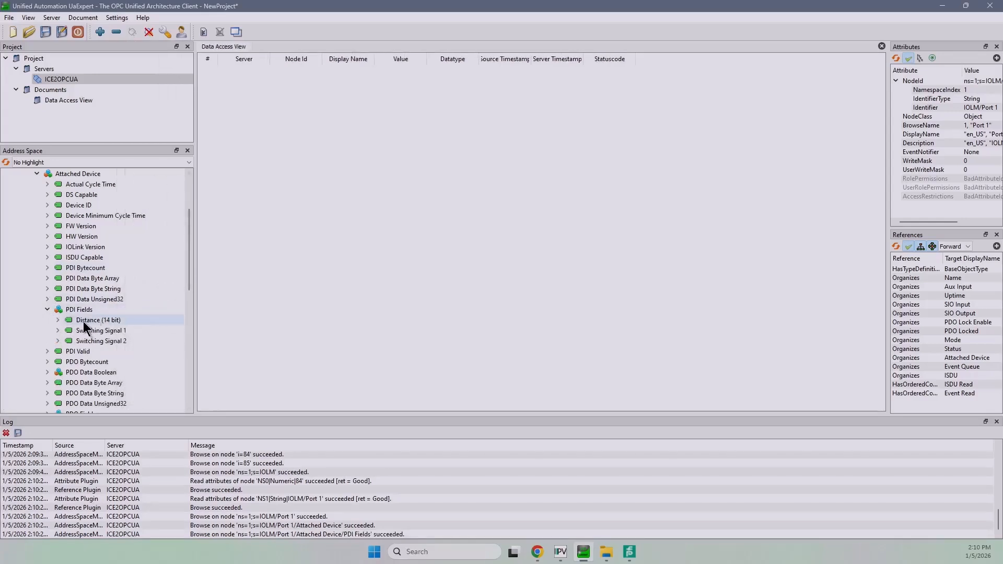
Step: Add Distance (14 bit), Switching Signal 1 and Switching Signal 2 from Port 1 to the Data Access View
{"action": "left_click_drag", "start_coordinate": [80, 321], "coordinate": [491, 264]}
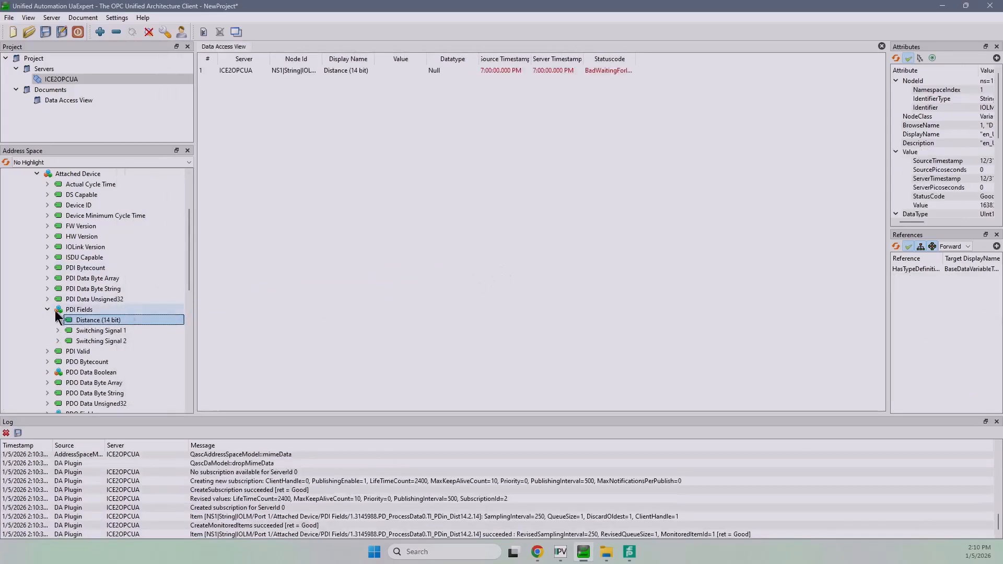
{"action": "left_click_drag", "start_coordinate": [77, 328], "coordinate": [448, 291]}
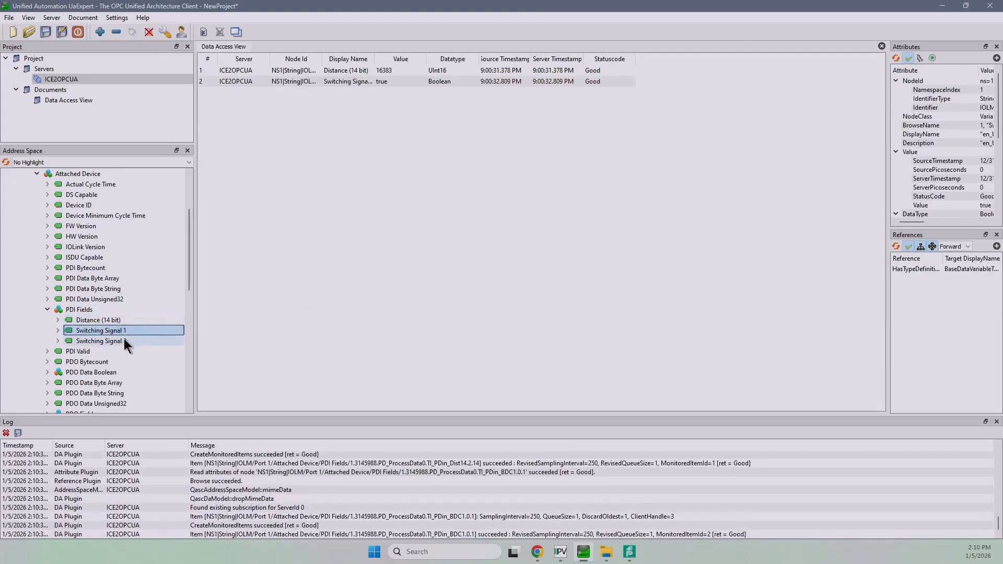
{"action": "left_click_drag", "start_coordinate": [124, 339], "coordinate": [349, 73]}
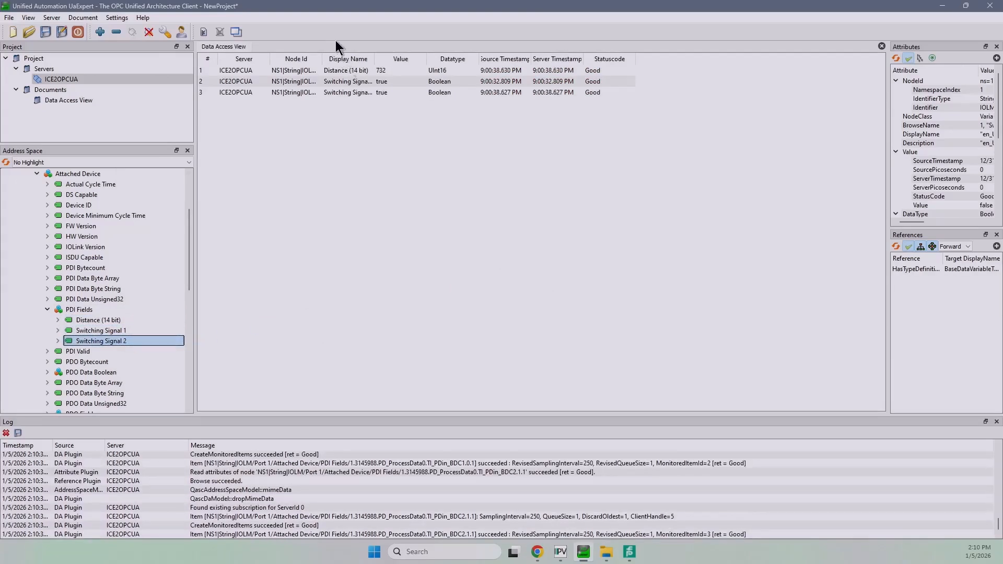